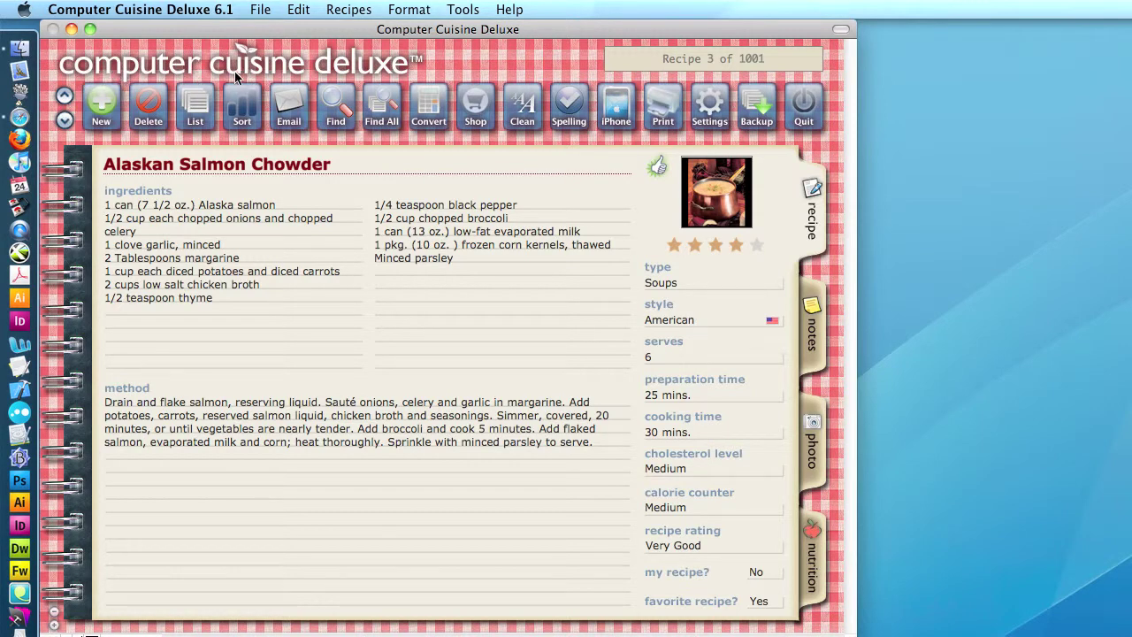
- Step forward and back through the neighbouring recipes
click(64, 121)
click(65, 120)
click(64, 121)
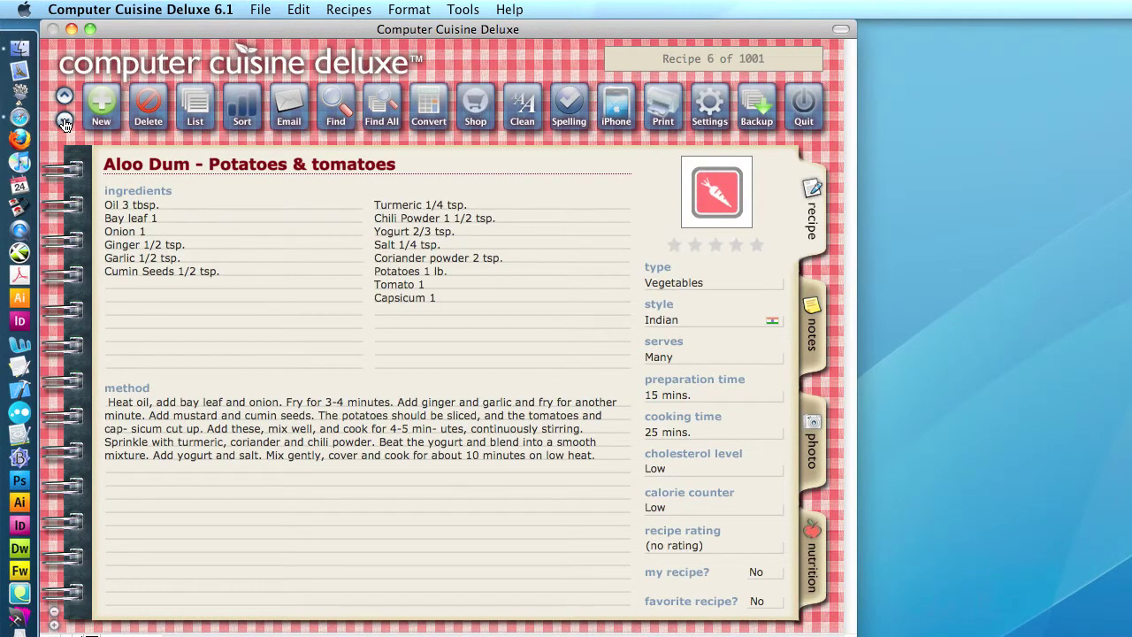
click(65, 121)
click(65, 120)
click(65, 120)
click(65, 96)
click(64, 96)
click(64, 96)
click(64, 96)
click(65, 95)
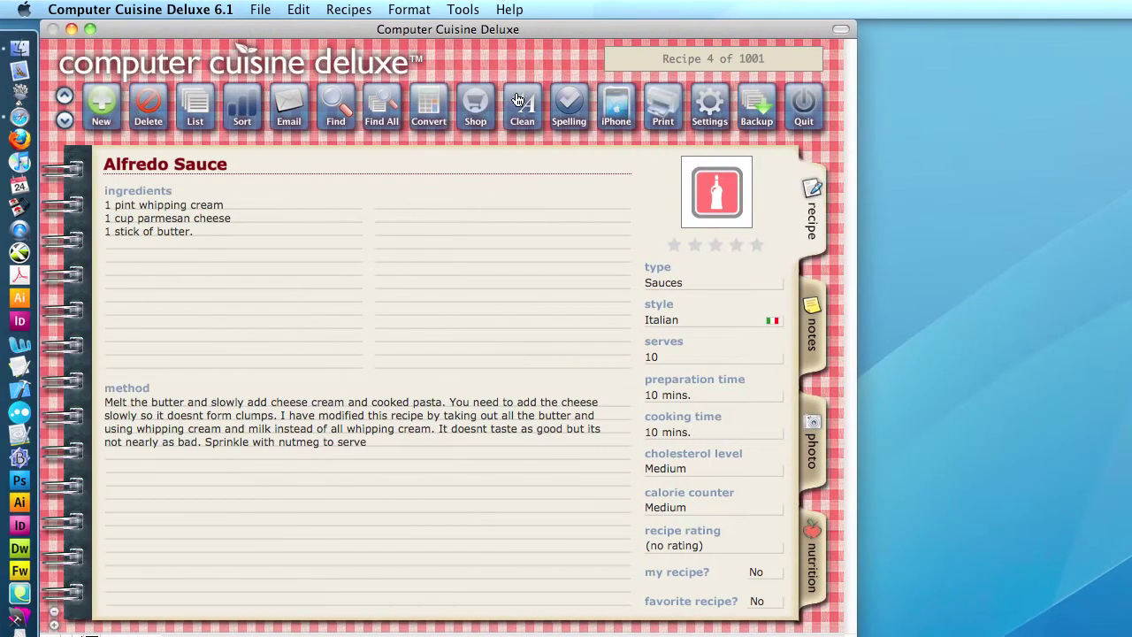
click(64, 97)
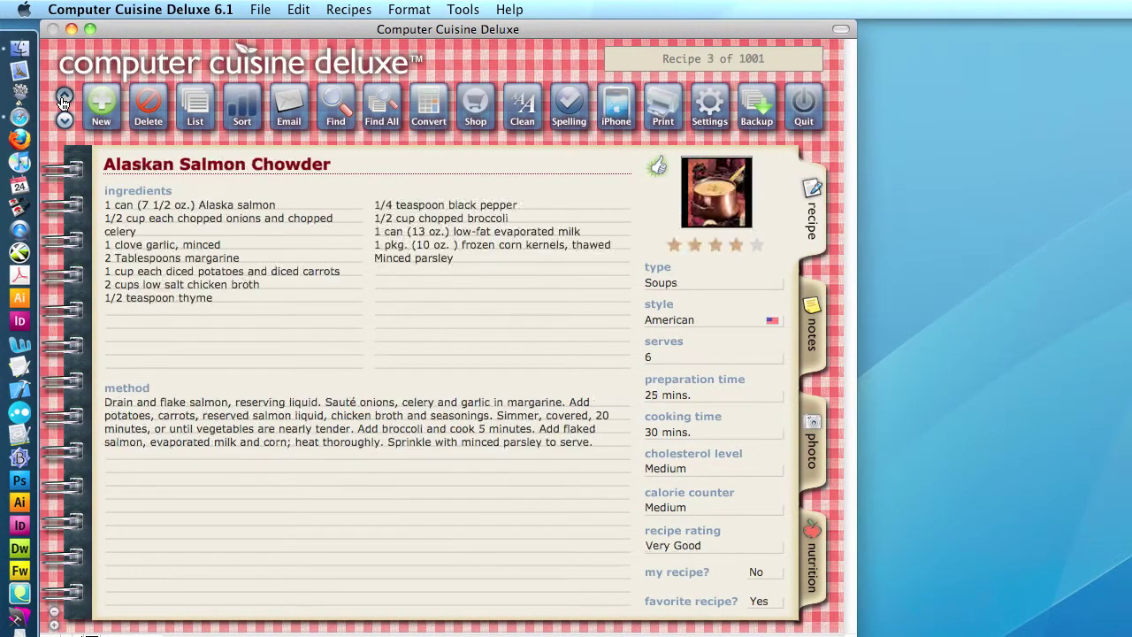
click(65, 97)
- Return to Alaskan Salmon Chowder and export all recipes to the desktop as CuisineAll.xml
click(64, 118)
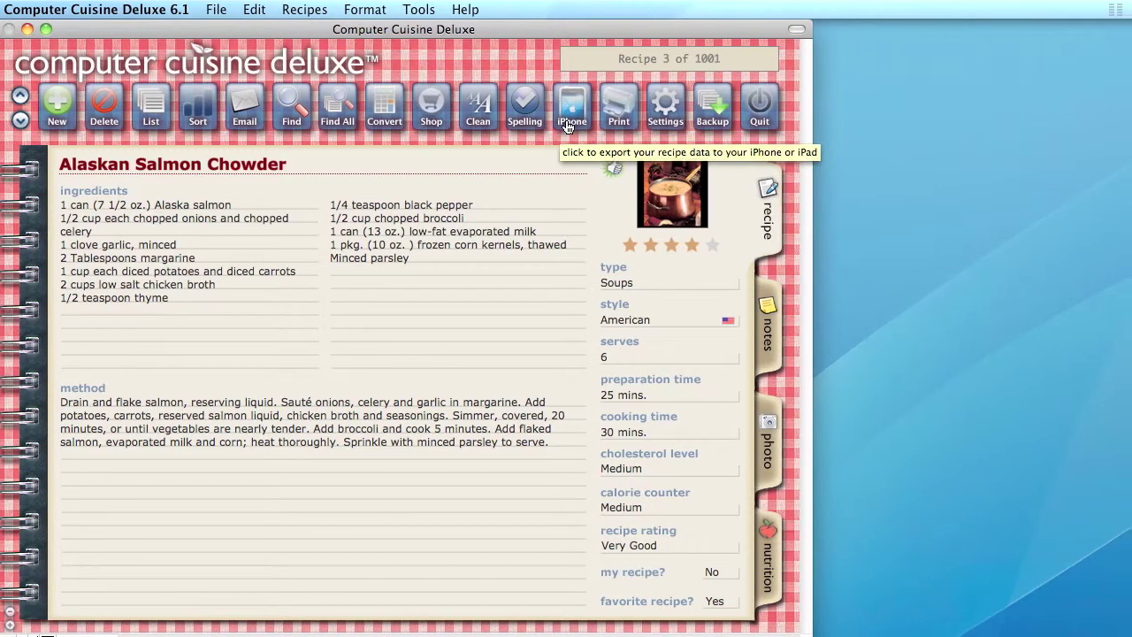
click(568, 127)
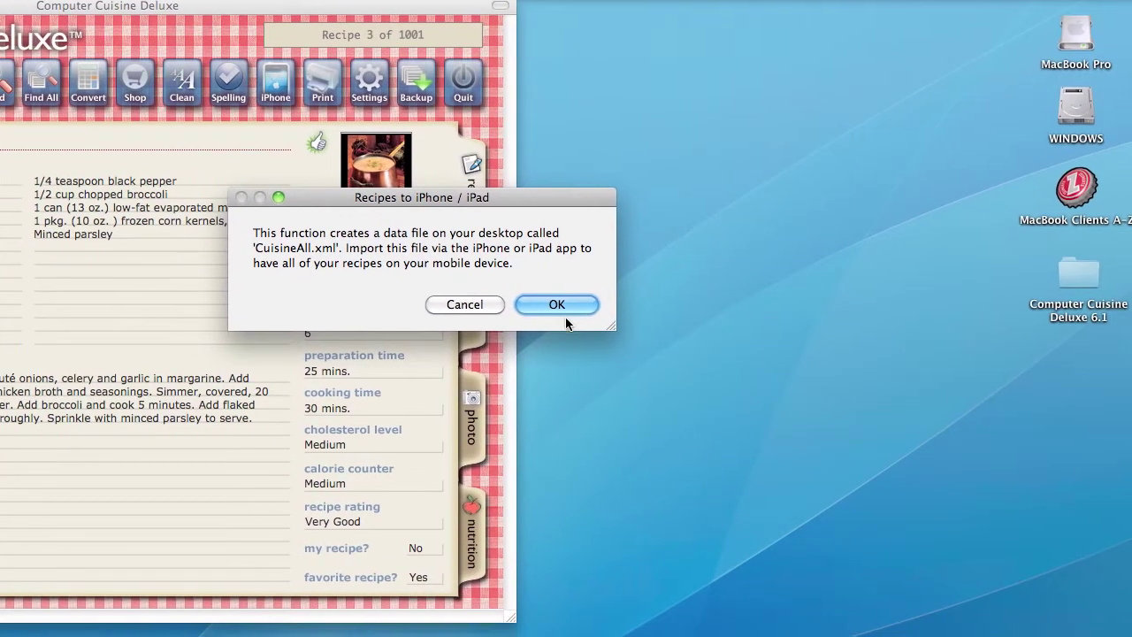
click(683, 328)
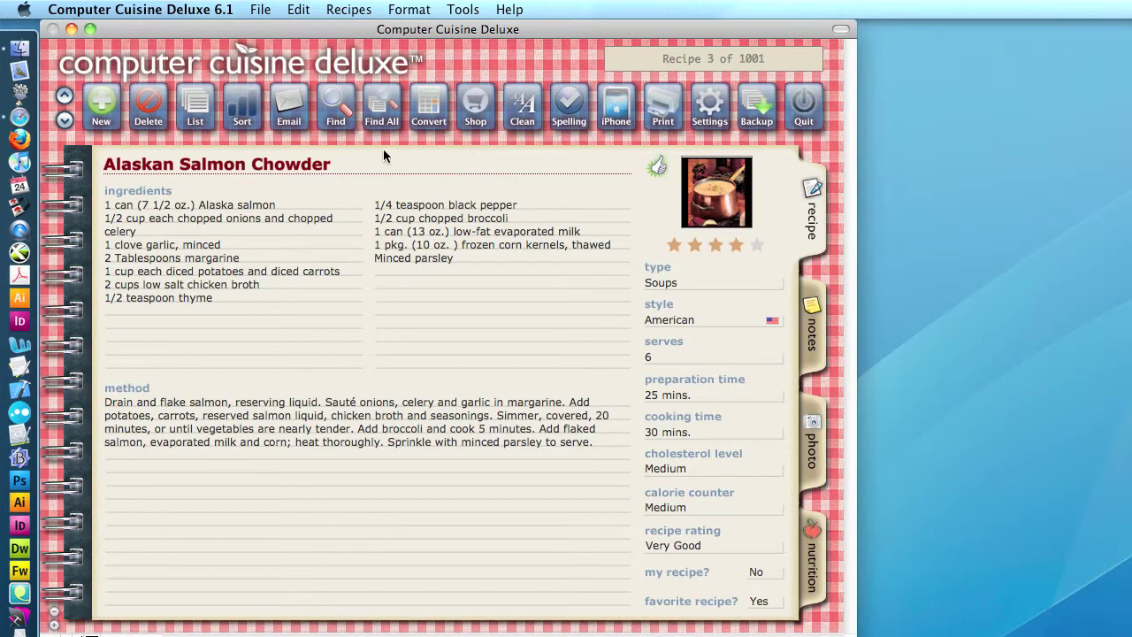
- Search recipe names for 'chocolate', listing 11 matches from Chocolate Almond Sauce to Prune and Chocolate Bread
click(341, 119)
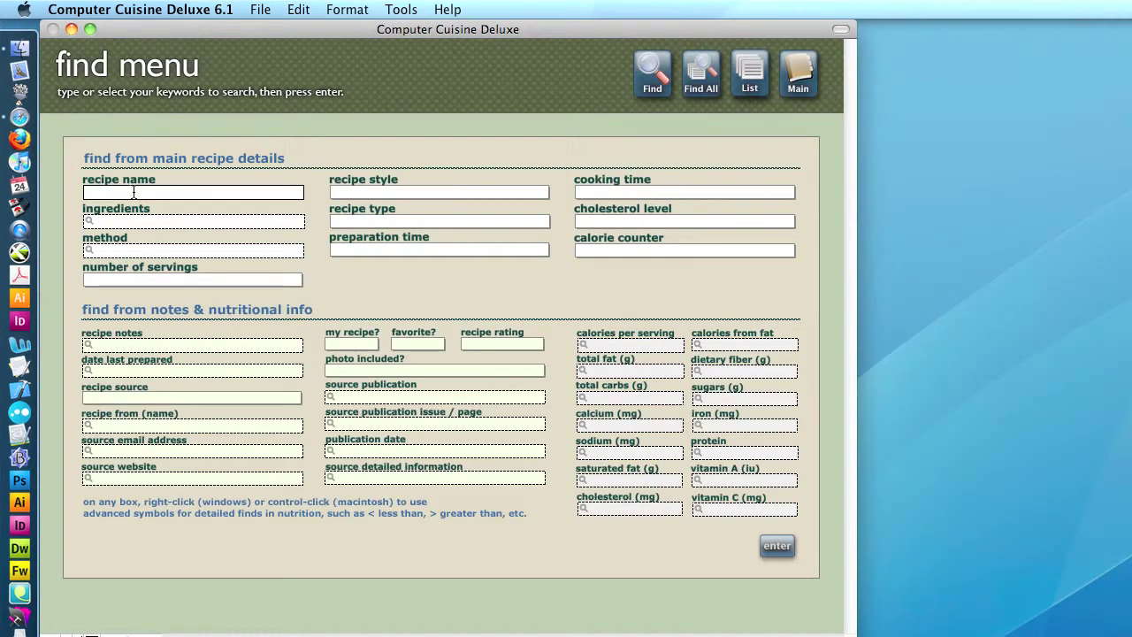
text(chocolate)
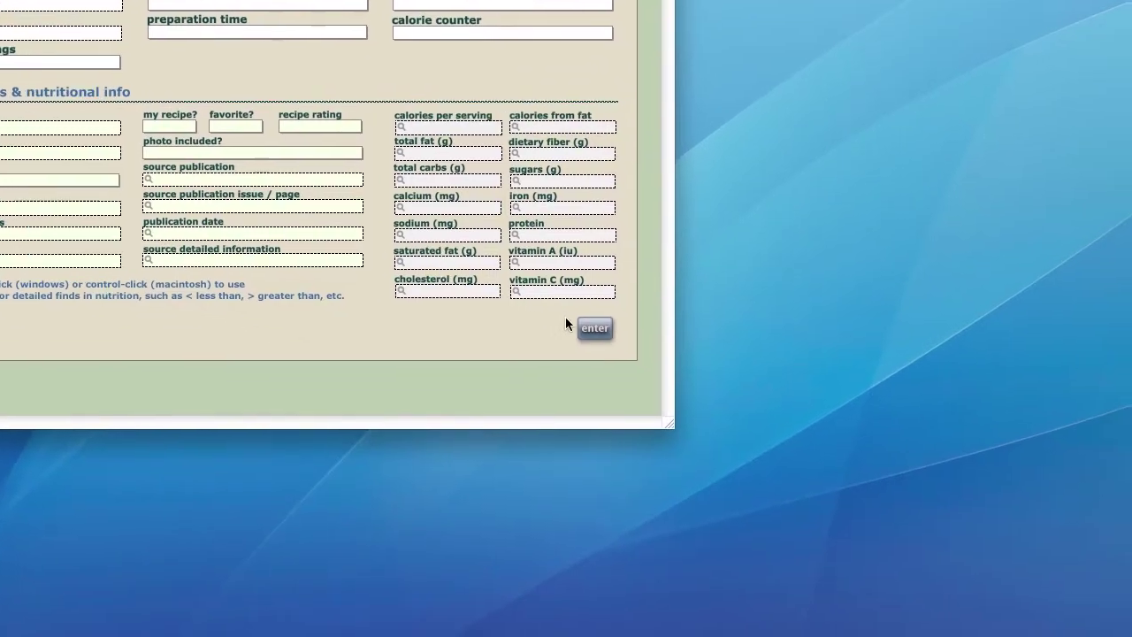
click(776, 545)
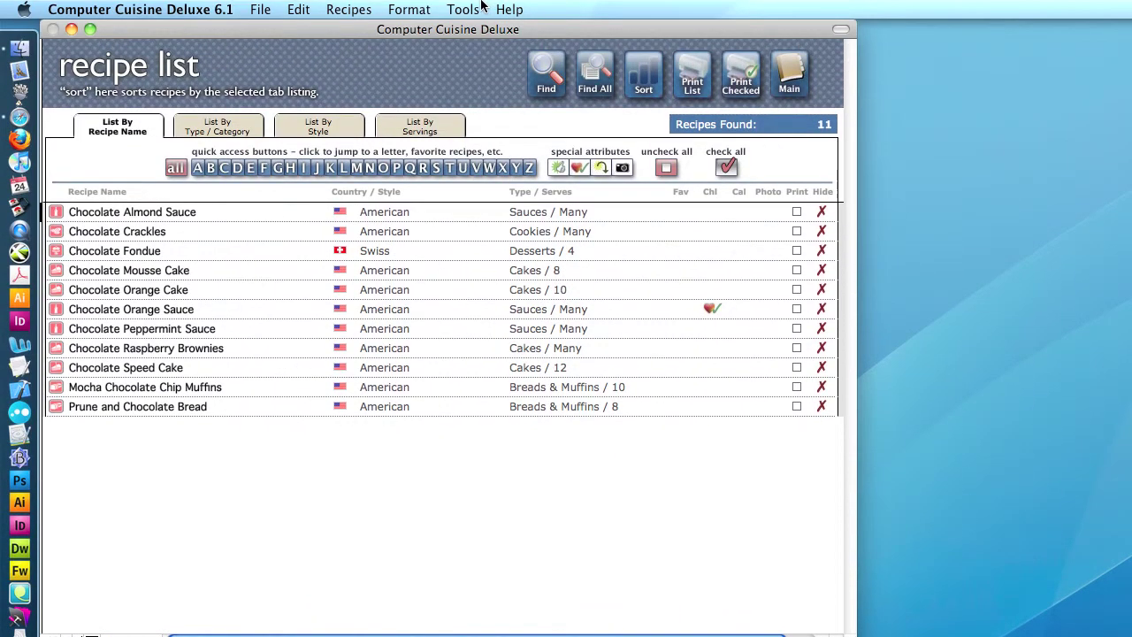
- Use Tools > Export Only Currently Found Recipes to save the 11 chocolate recipes as CuisineFound.xml
click(471, 7)
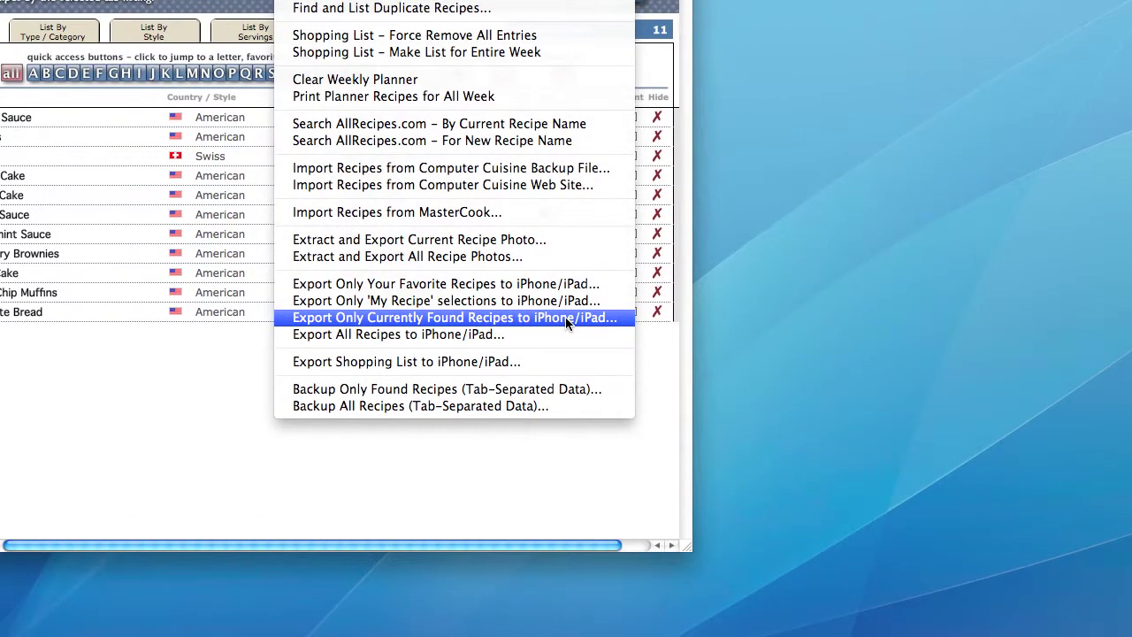
click(565, 317)
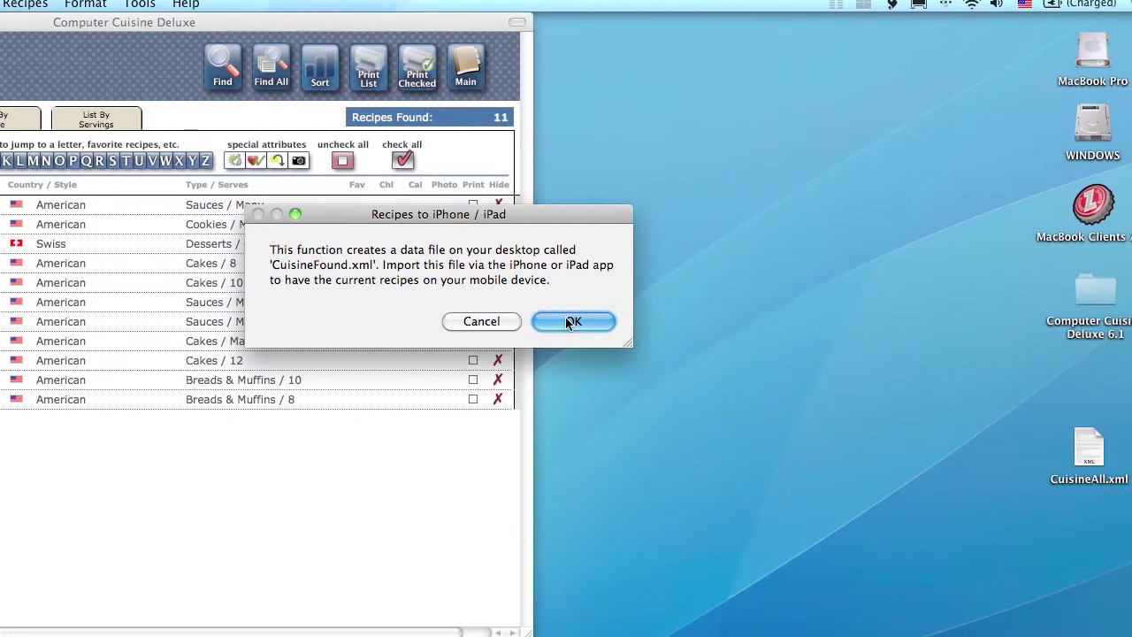
click(569, 323)
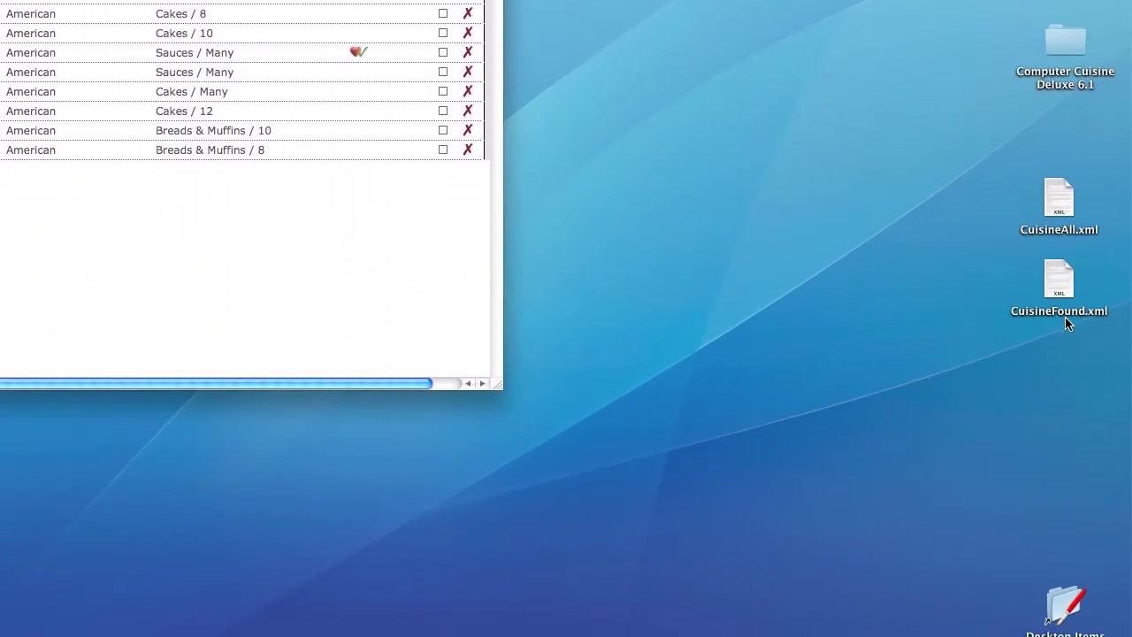
- Rename the desktop file CuisineFound.xml to CuisineChocolate.xml by replacing 'Found' with 'Chocolate'
click(1053, 320)
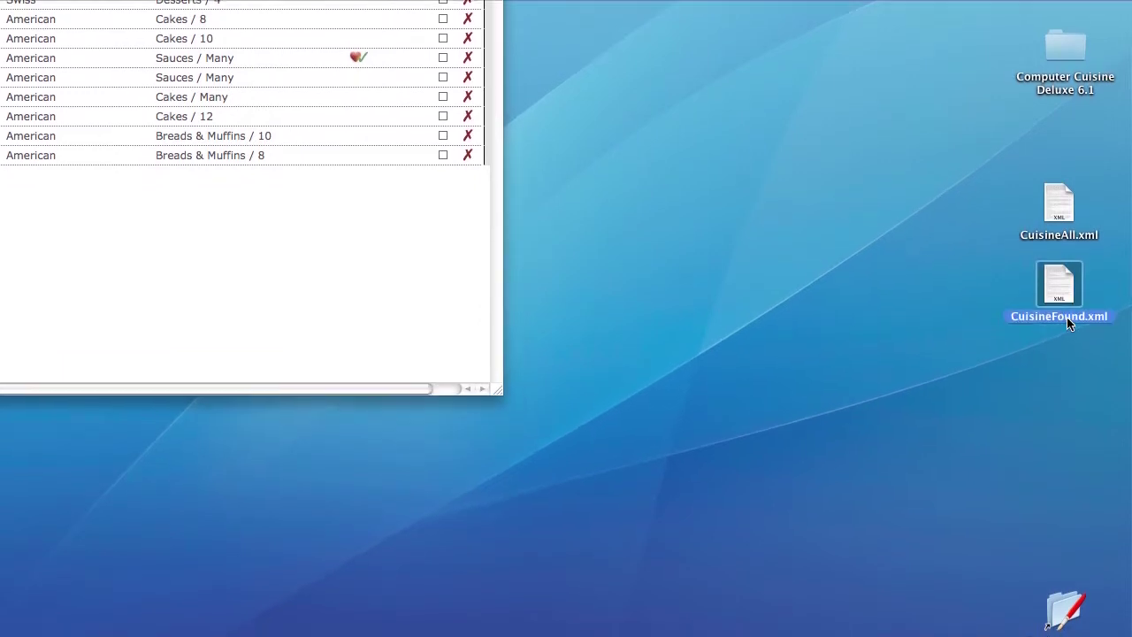
click(1054, 320)
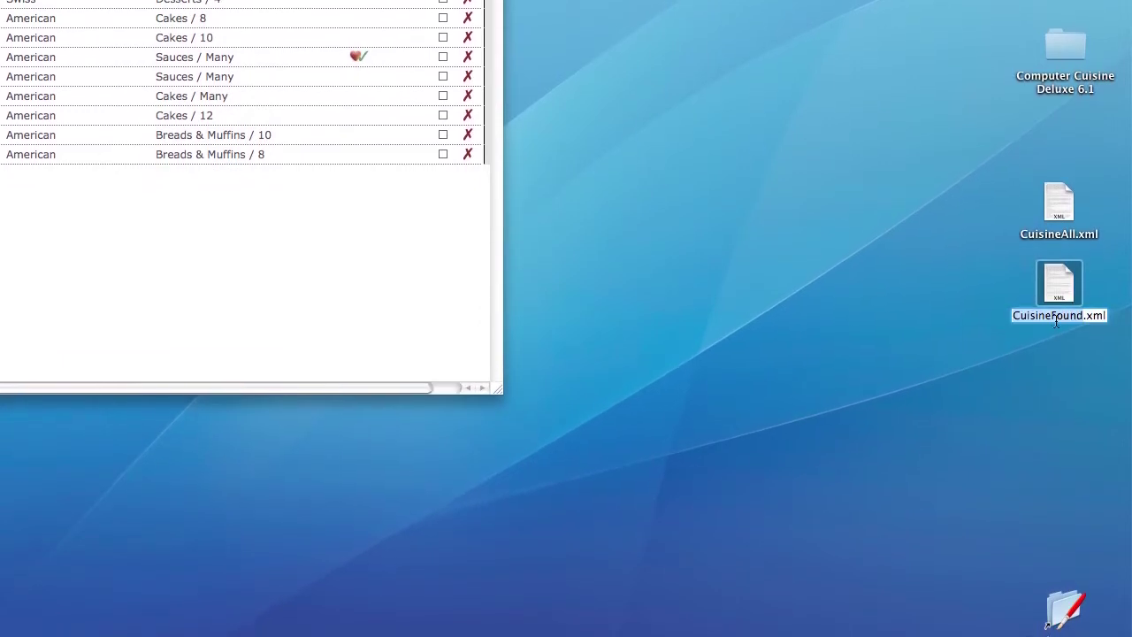
double_click(1080, 320)
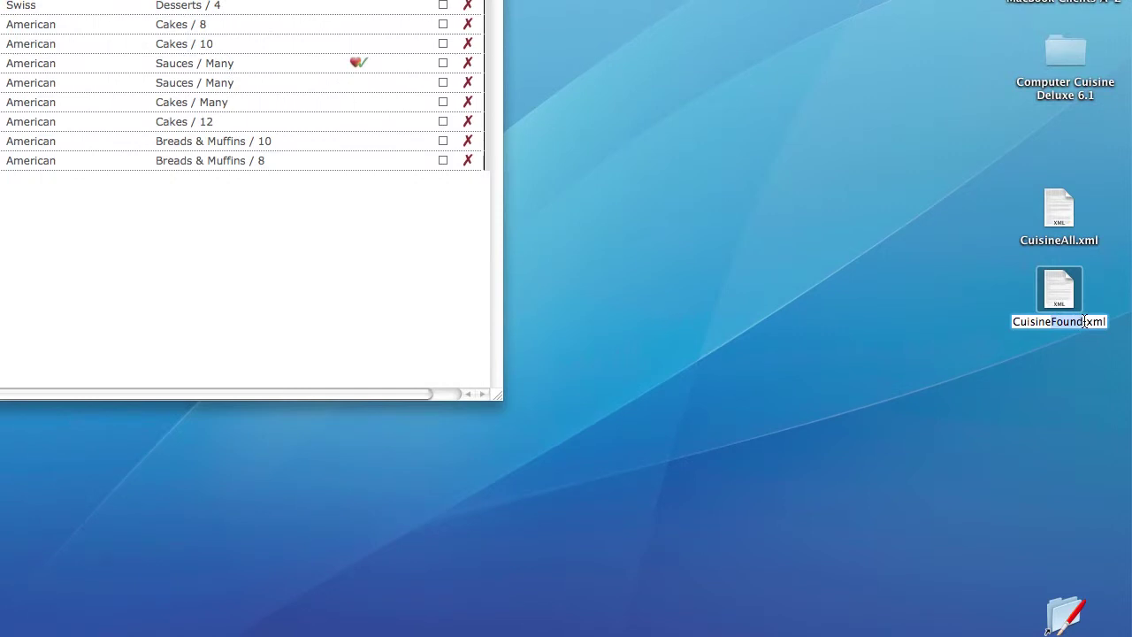
text(Chocolate)
key(Return)
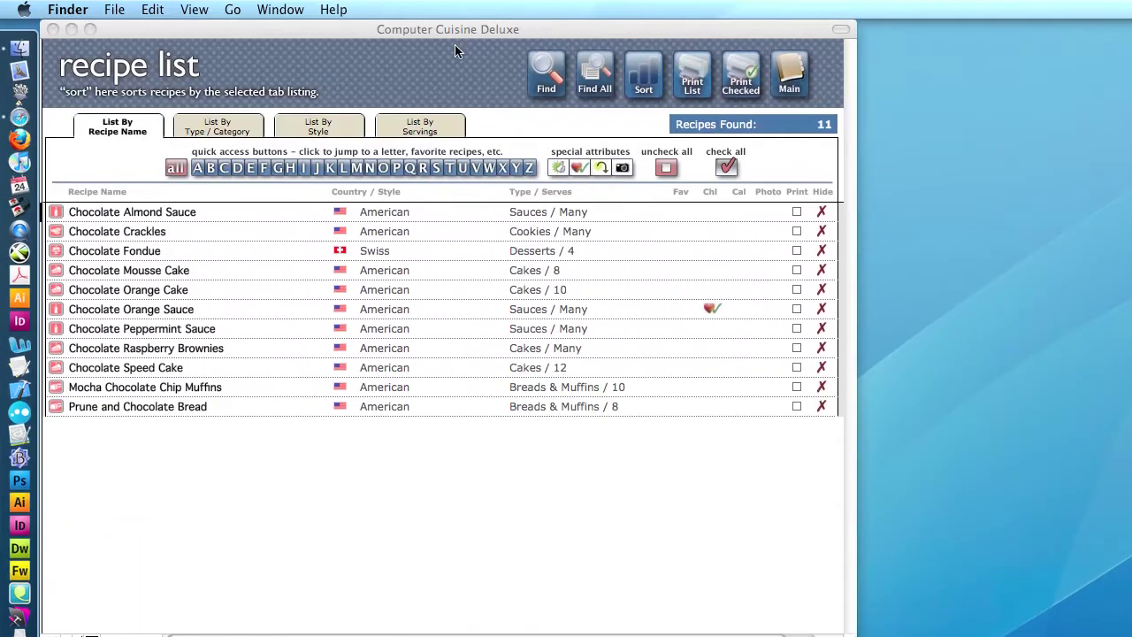
click(454, 51)
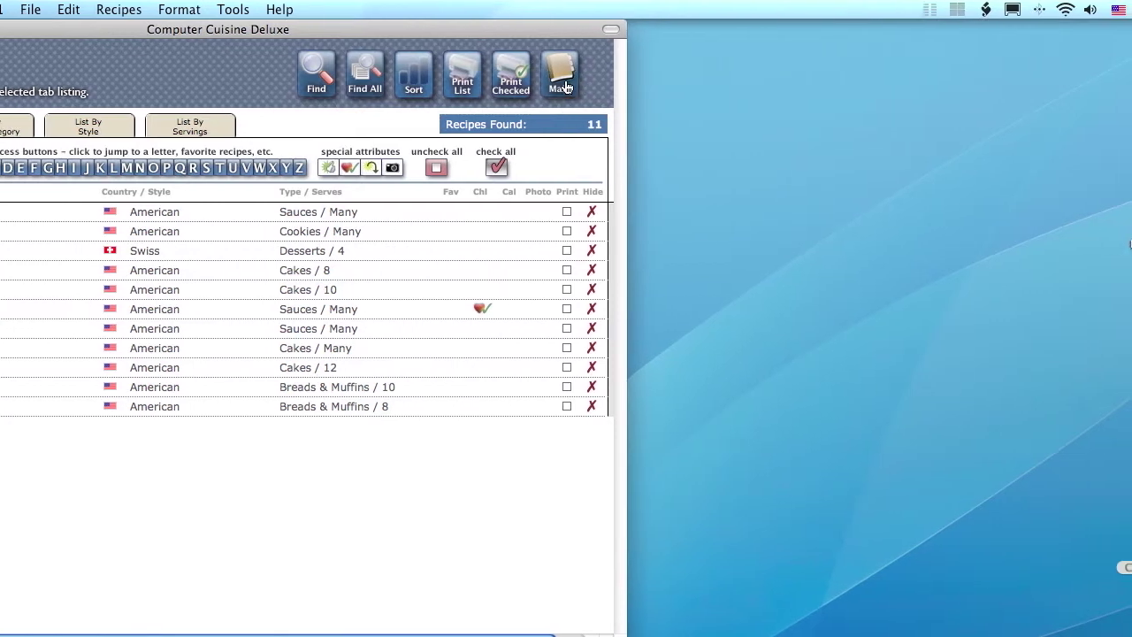
- Browse the found chocolate recipes back to Chocolate Almond Sauce, then restore all 1001 recipes
click(792, 78)
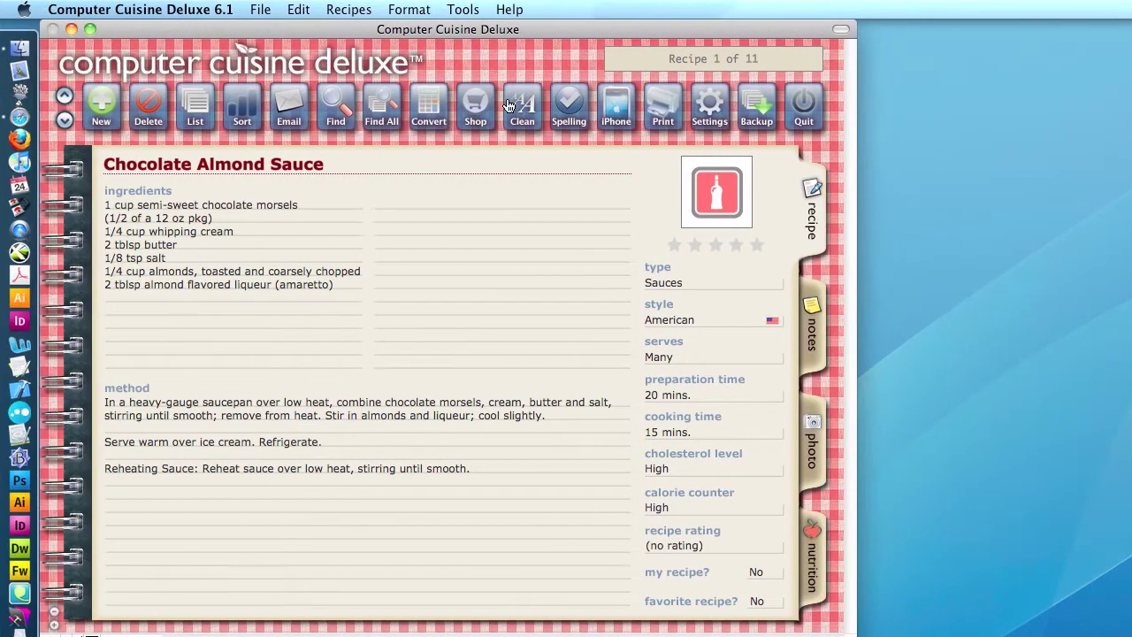
click(64, 120)
click(64, 96)
click(64, 96)
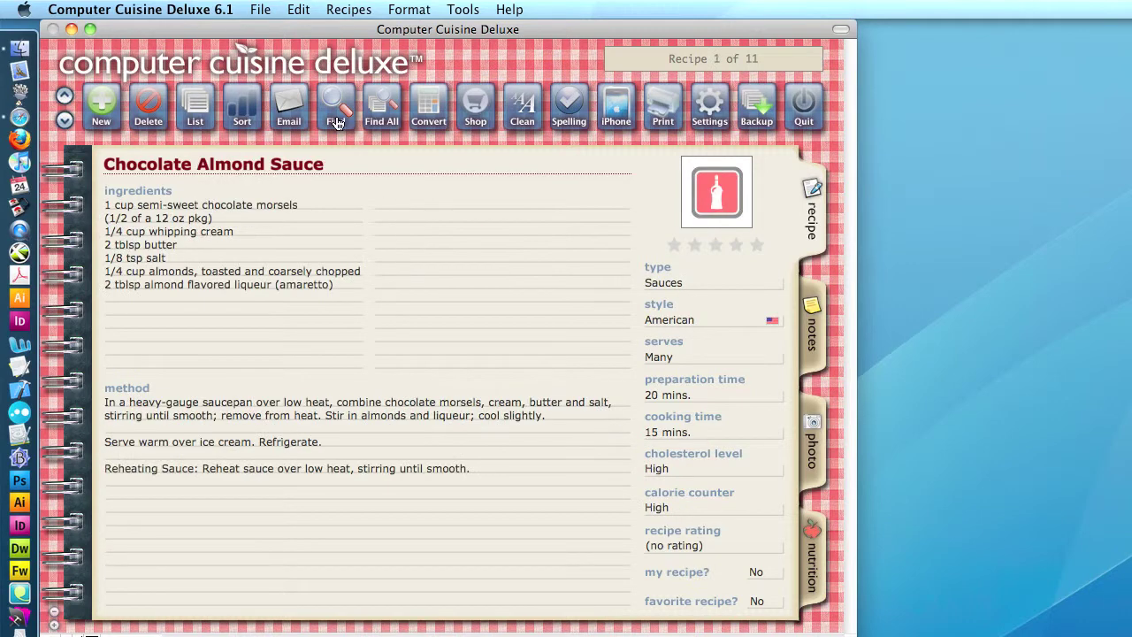
click(386, 115)
- Plan Monday with Alaskan Salmon Chowder, Apple Cake and Alabama Slammer, and make the grocery list
click(475, 106)
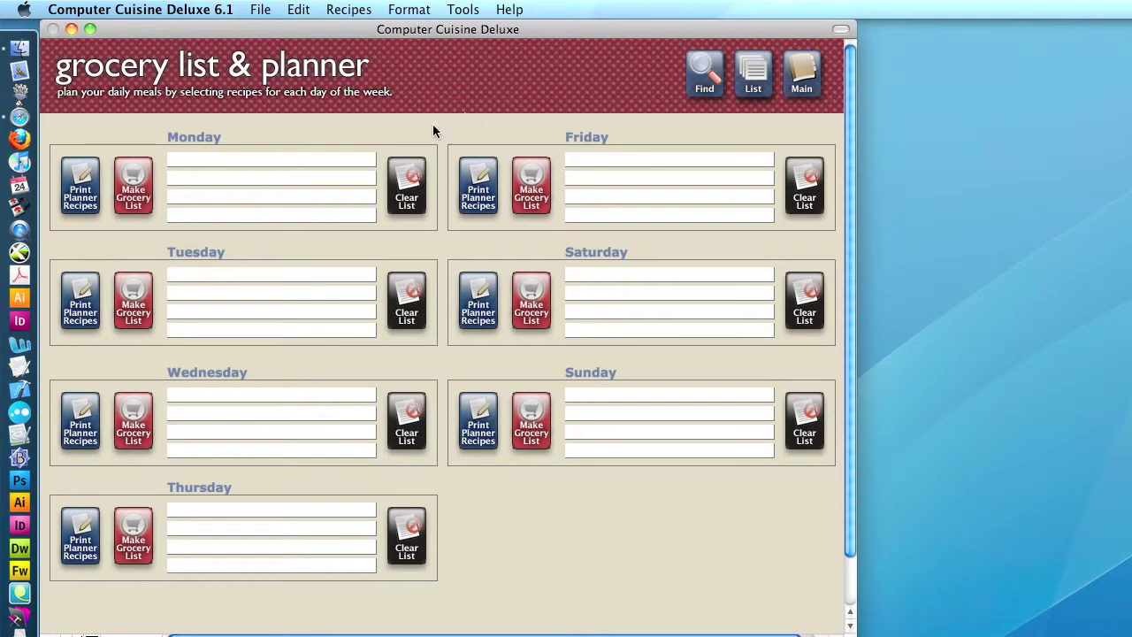
click(195, 163)
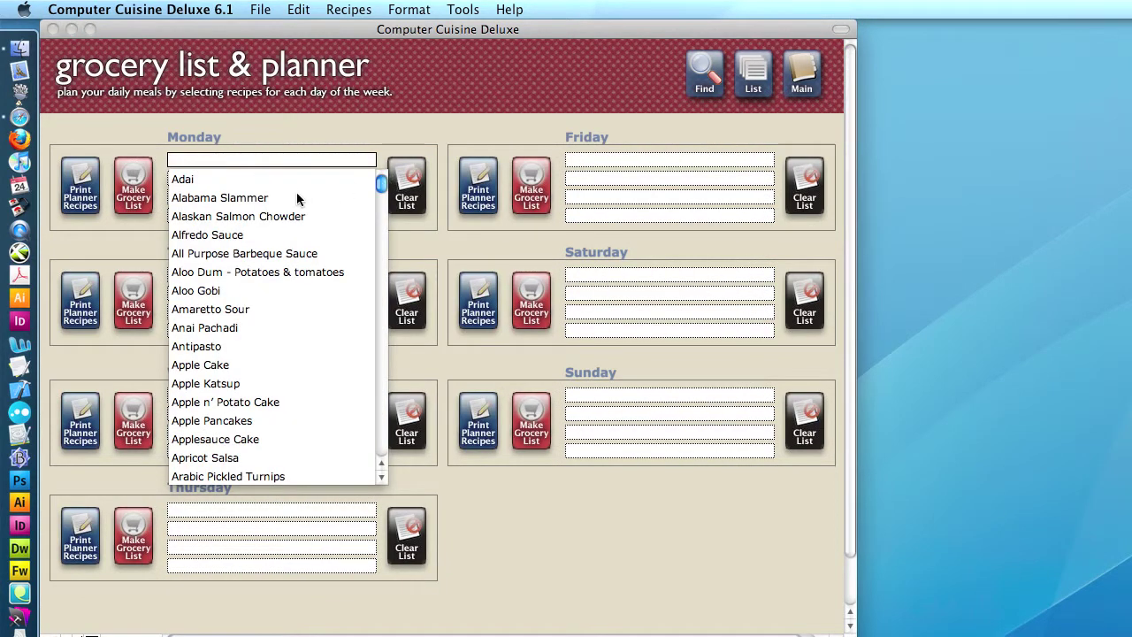
click(237, 219)
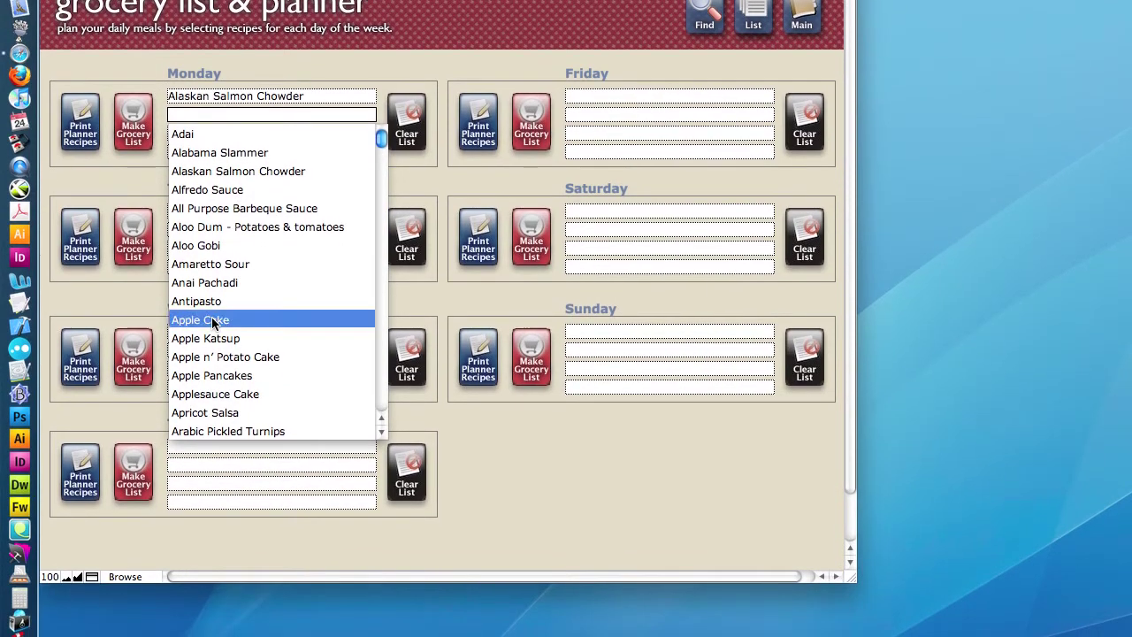
click(208, 384)
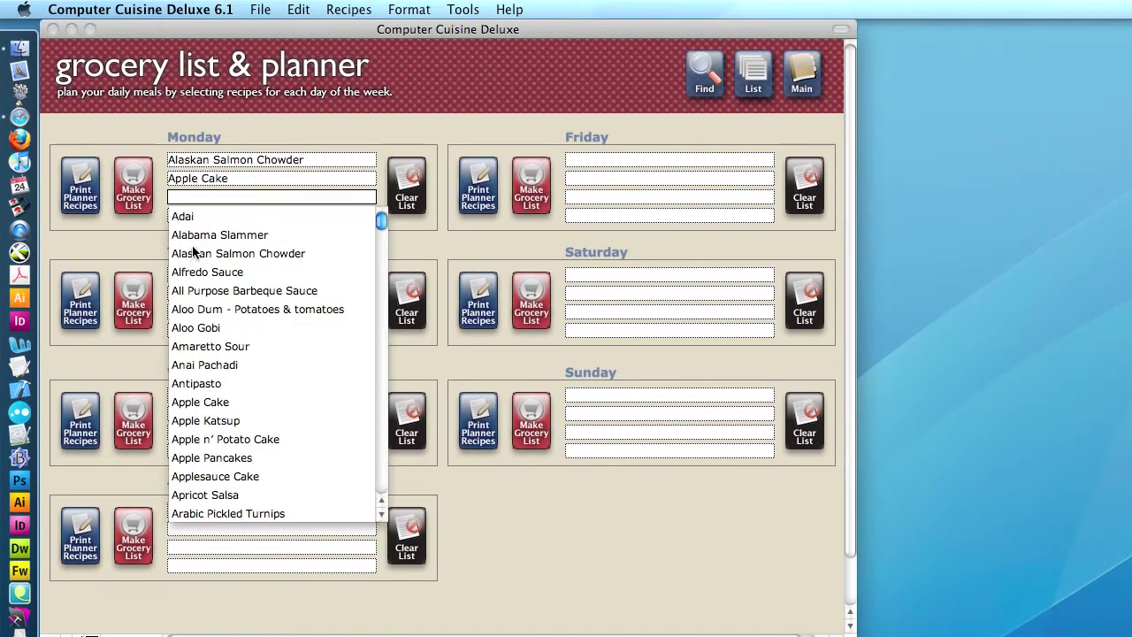
click(221, 234)
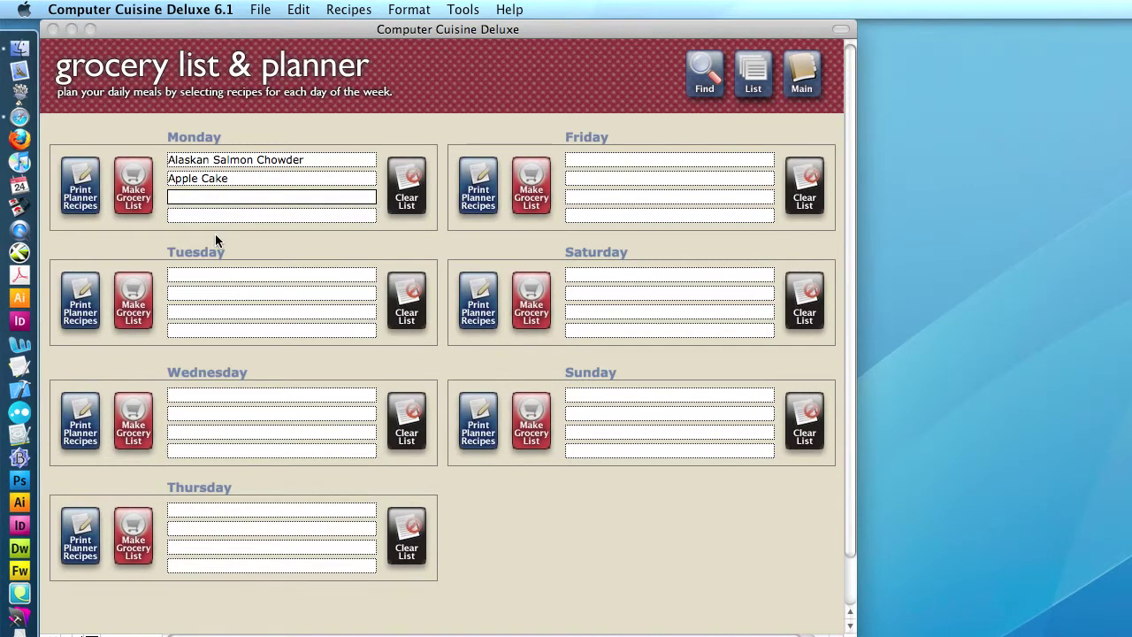
click(150, 236)
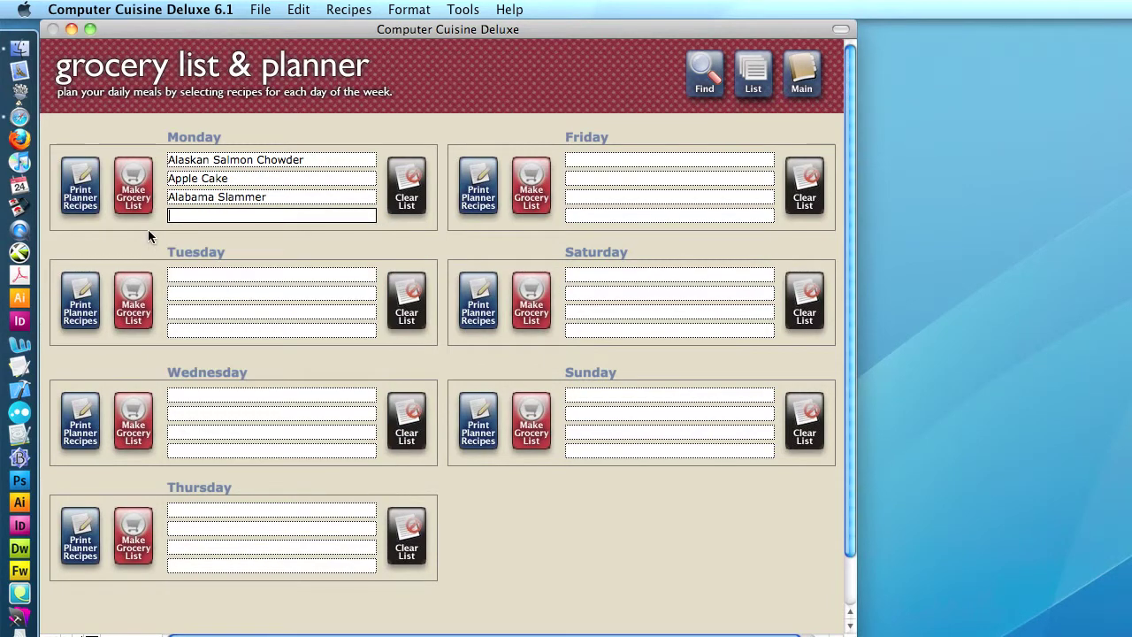
click(134, 186)
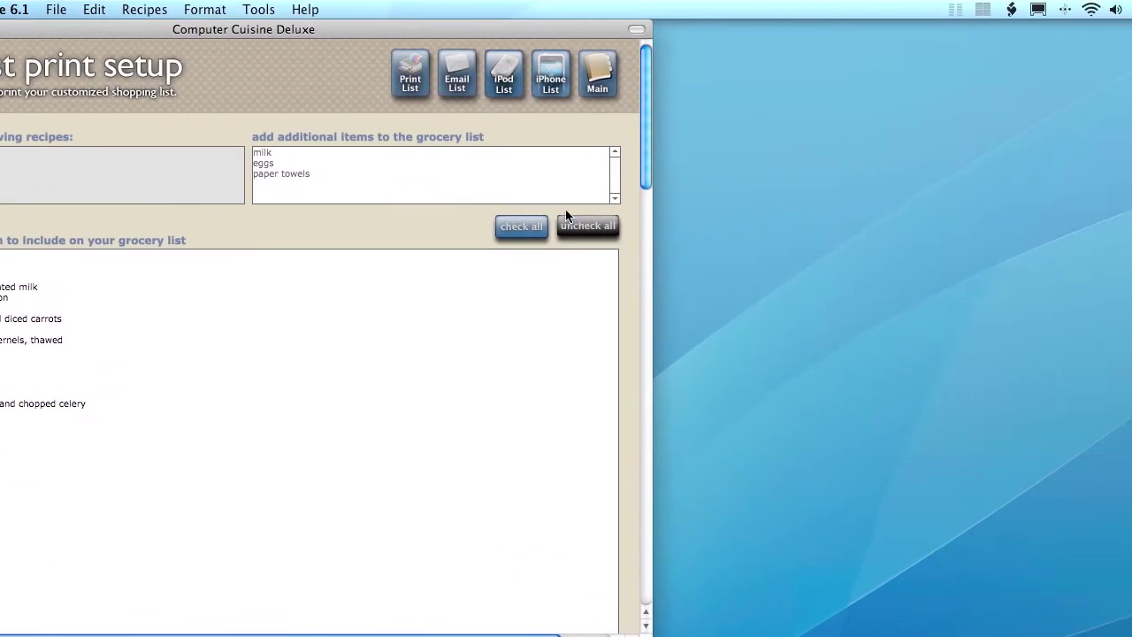
- Check every grocery item except salt, cinnamon, sugar and flour, then start the iPhone list export
click(576, 227)
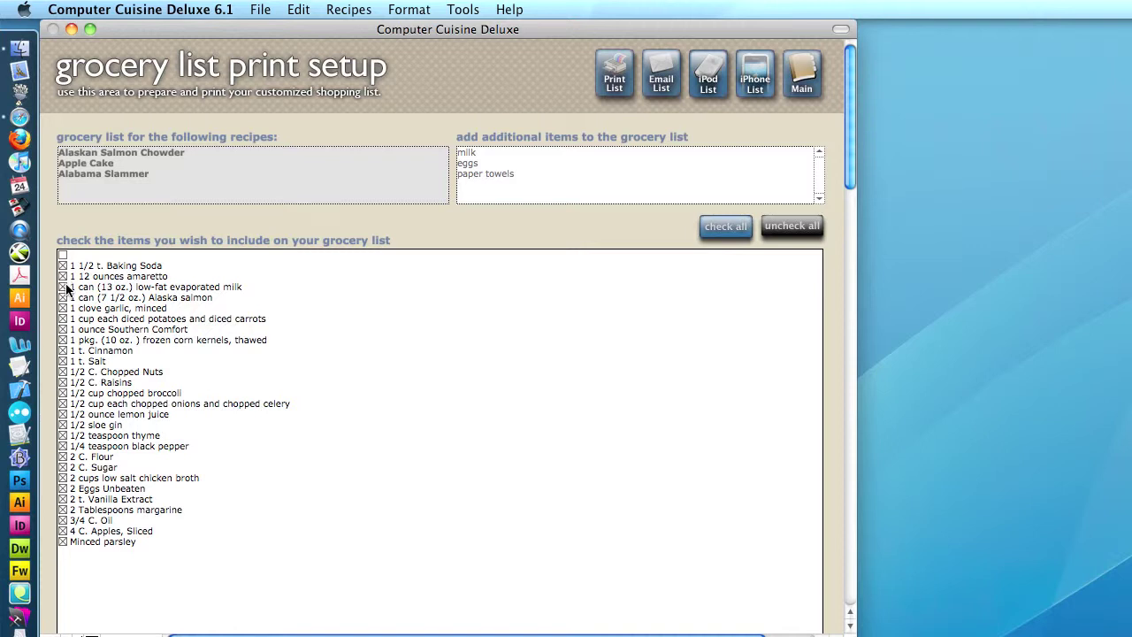
click(62, 361)
click(62, 310)
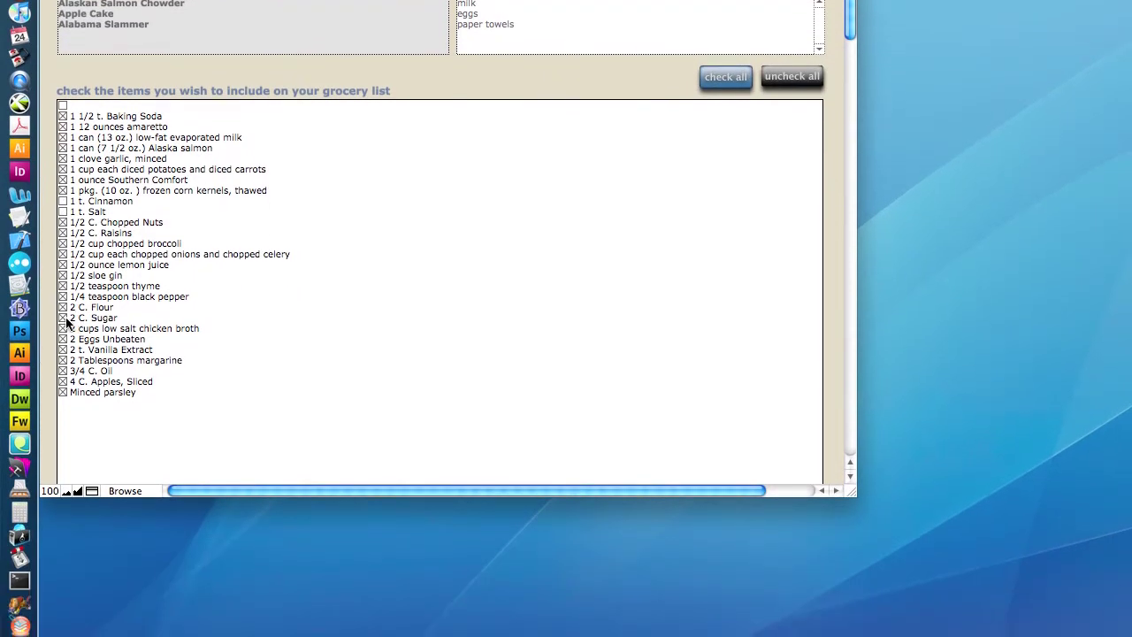
click(62, 317)
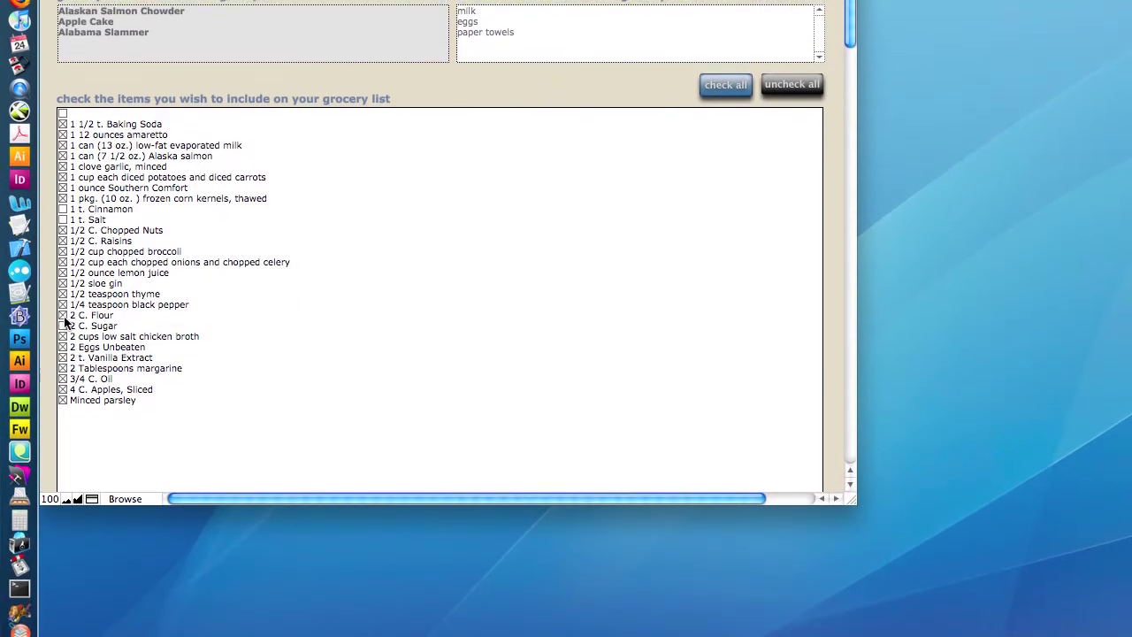
click(63, 318)
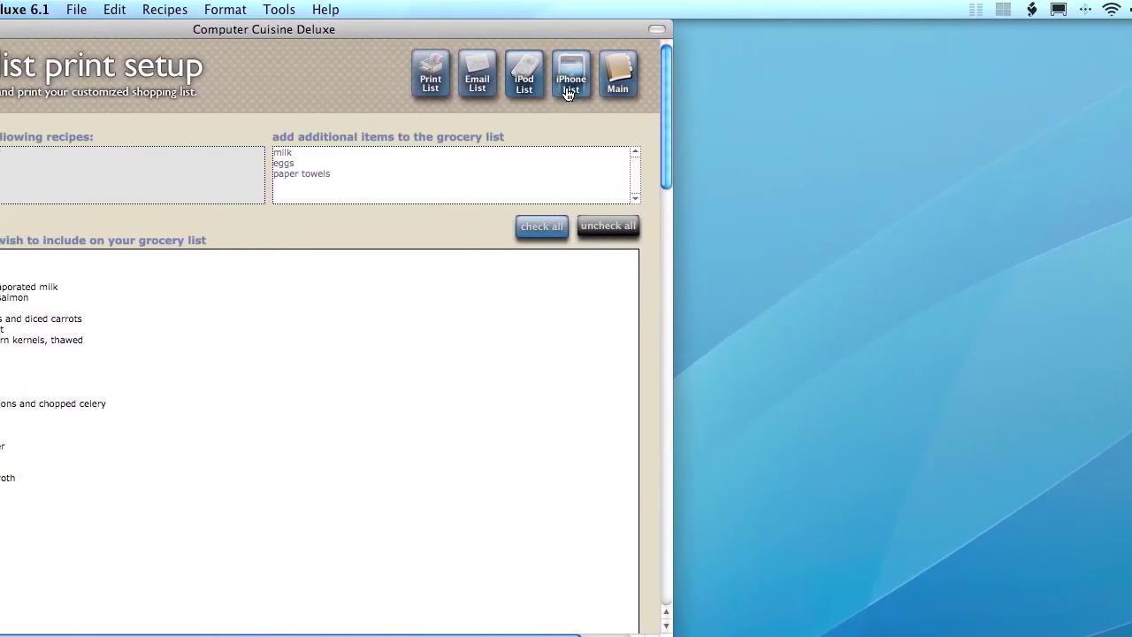
click(567, 89)
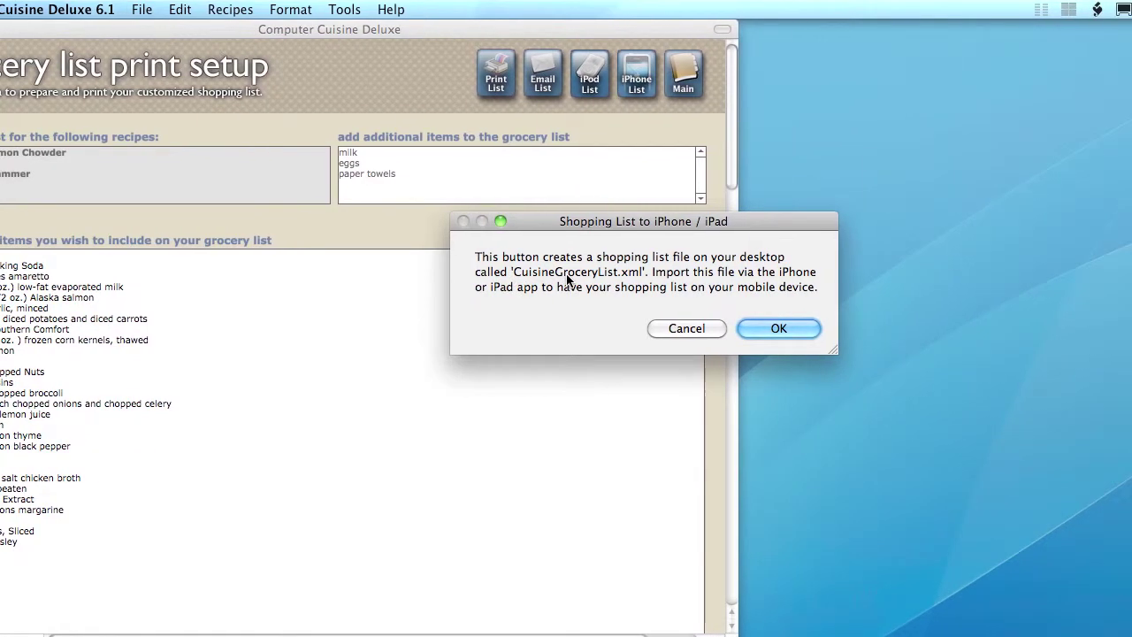
- Save the shopping list to the desktop as CuisineGroceryList.xml and bring up the web browser
click(737, 328)
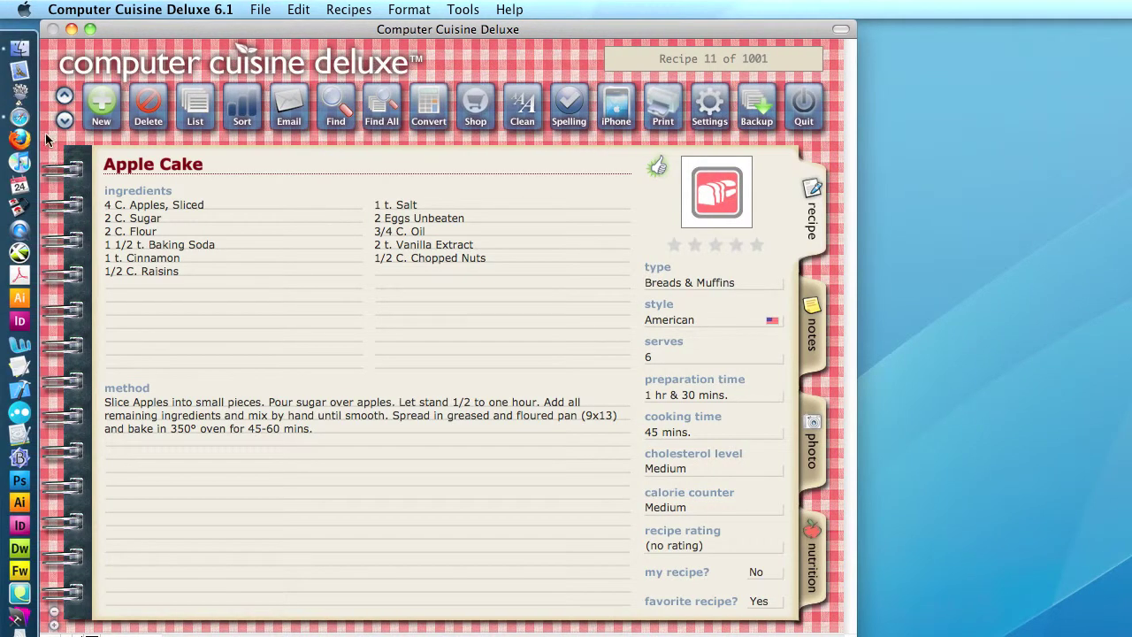
click(15, 122)
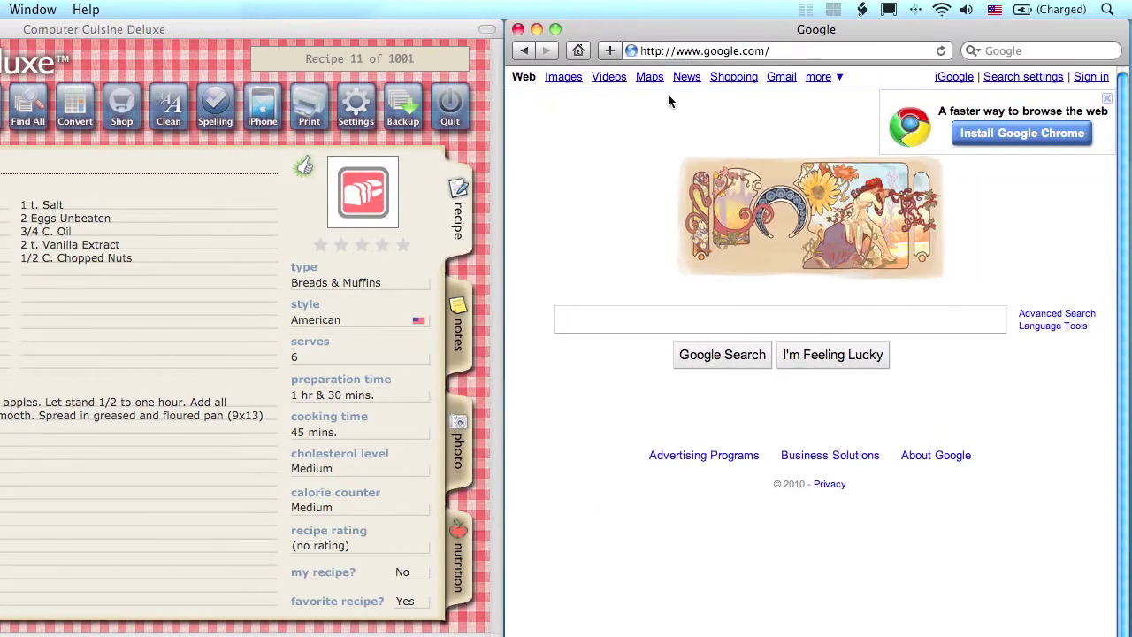
- Replace Safari's address with 192.168.1.100:49972 to load the Recipe Collection Import Menu
click(690, 50)
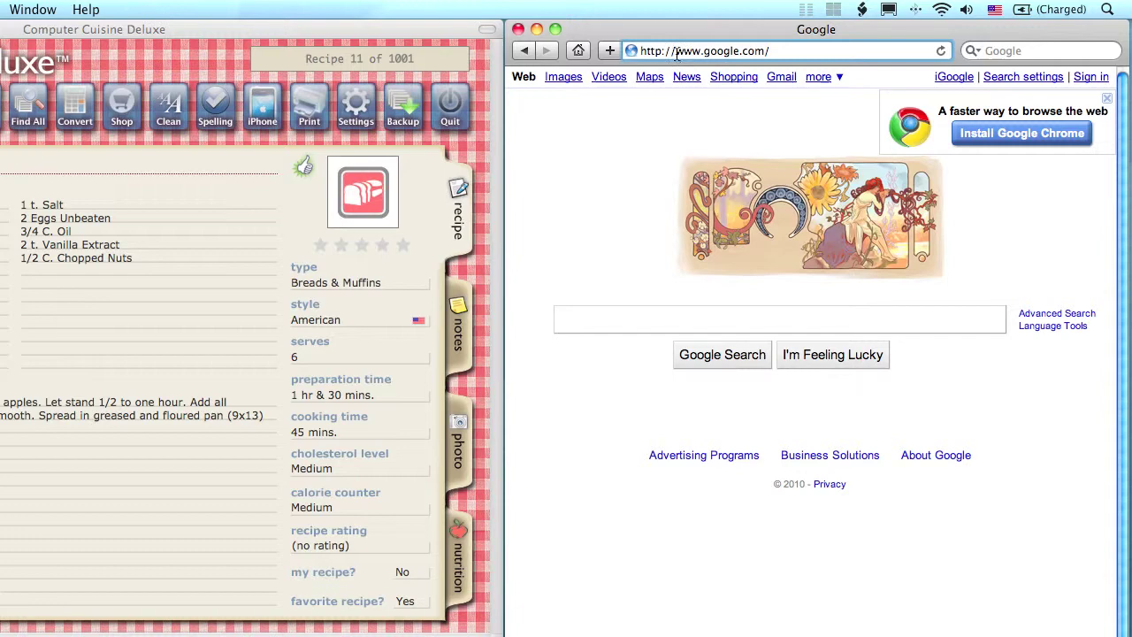
drag(676, 50, 806, 51)
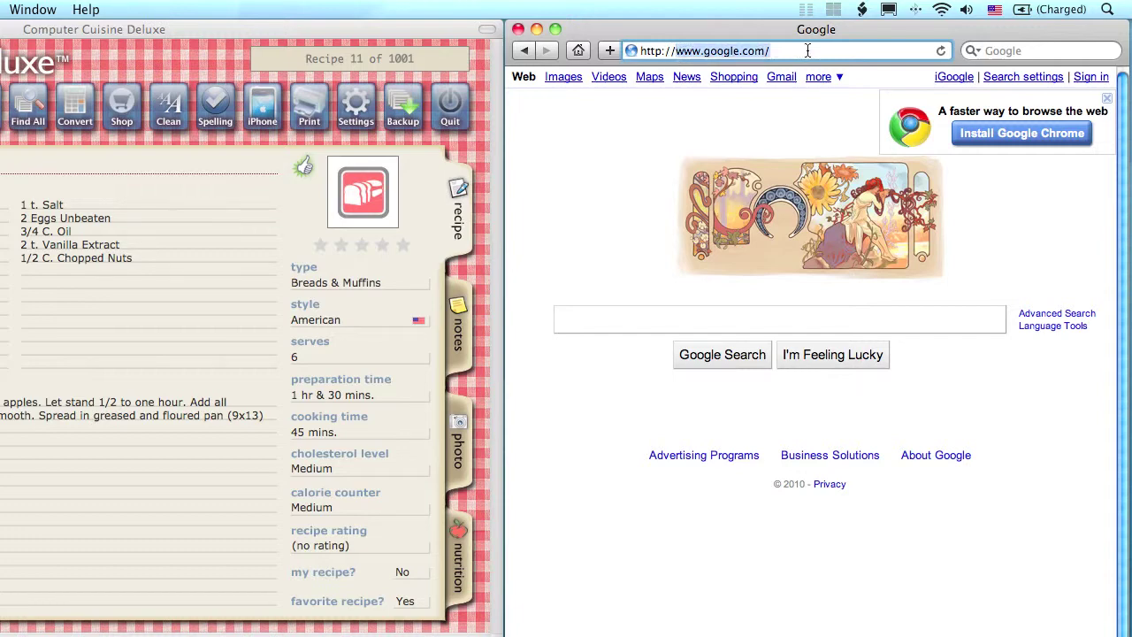
text(1)
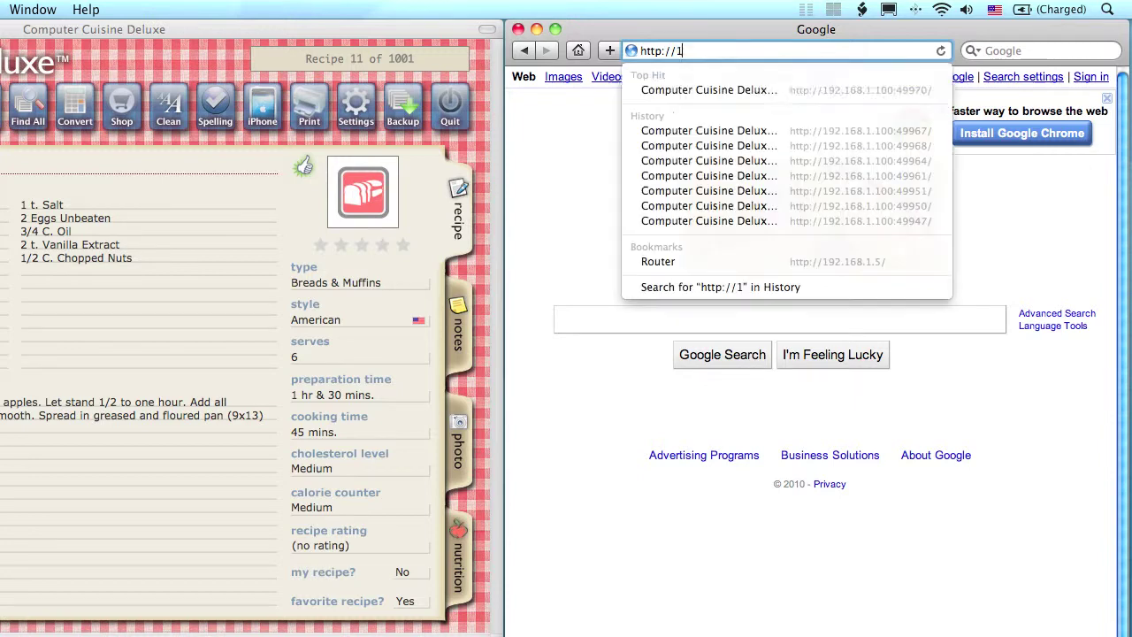
text(92.168.1.)
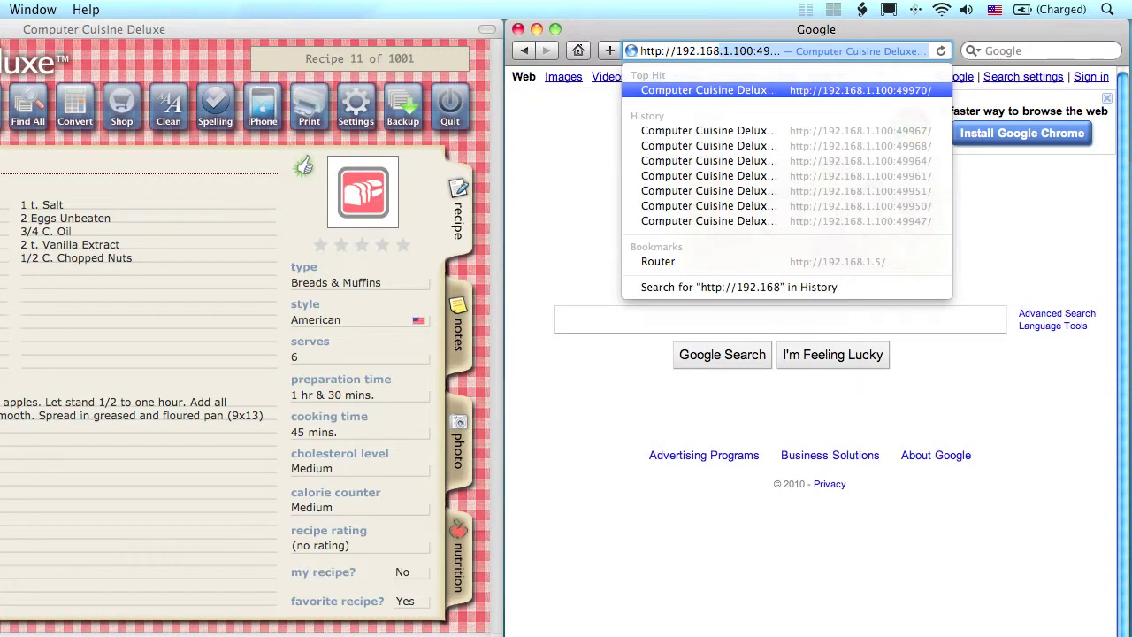
text(100)
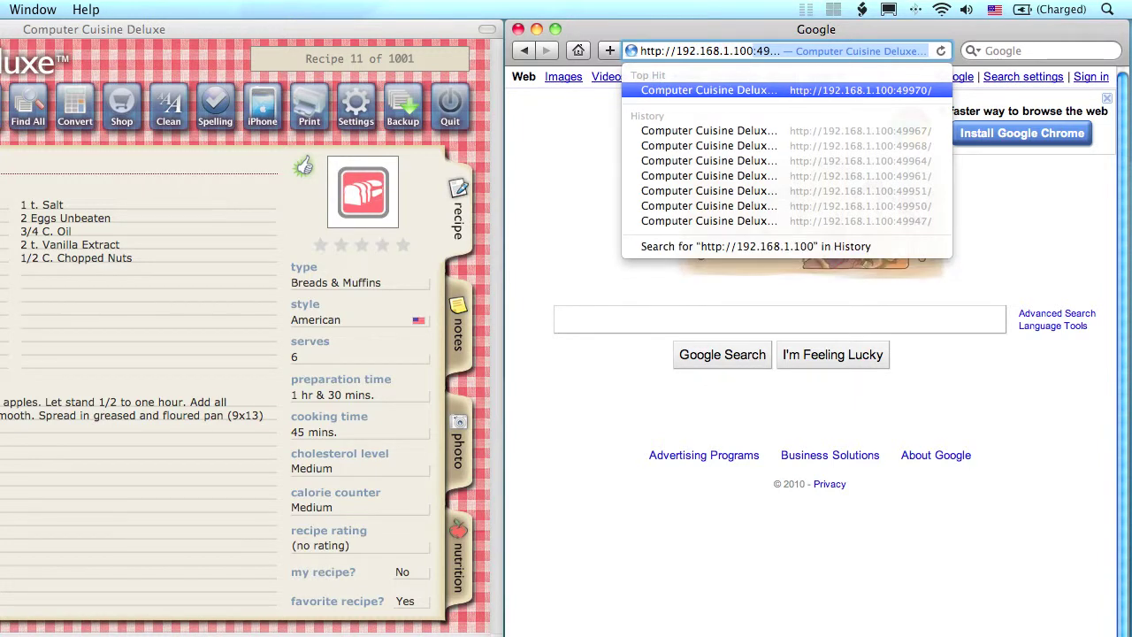
text(:4997)
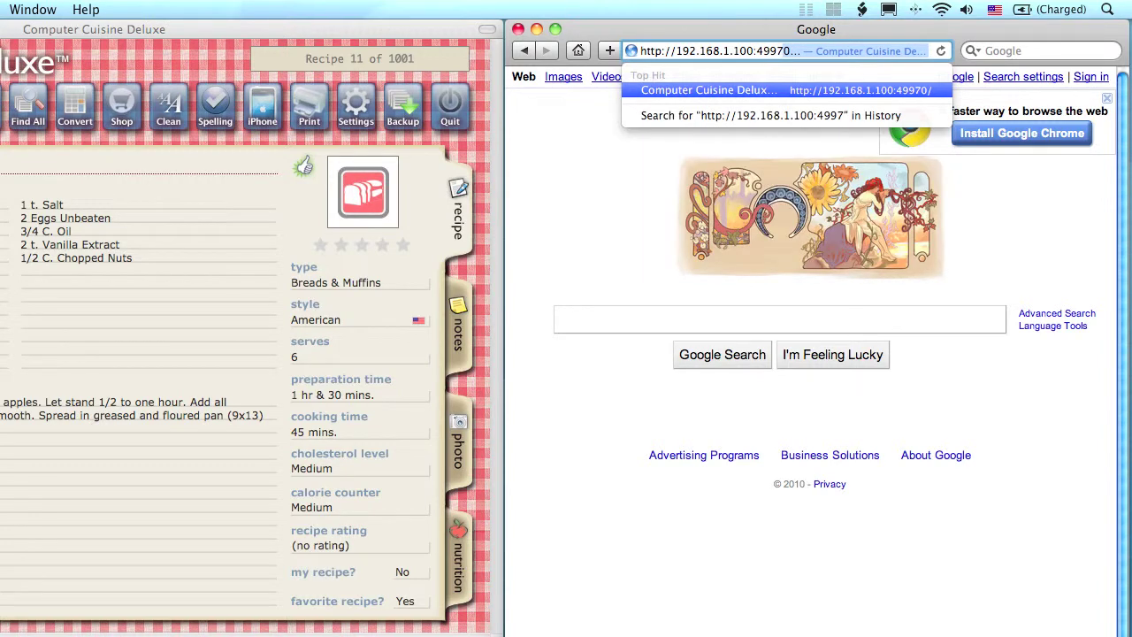
text(2)
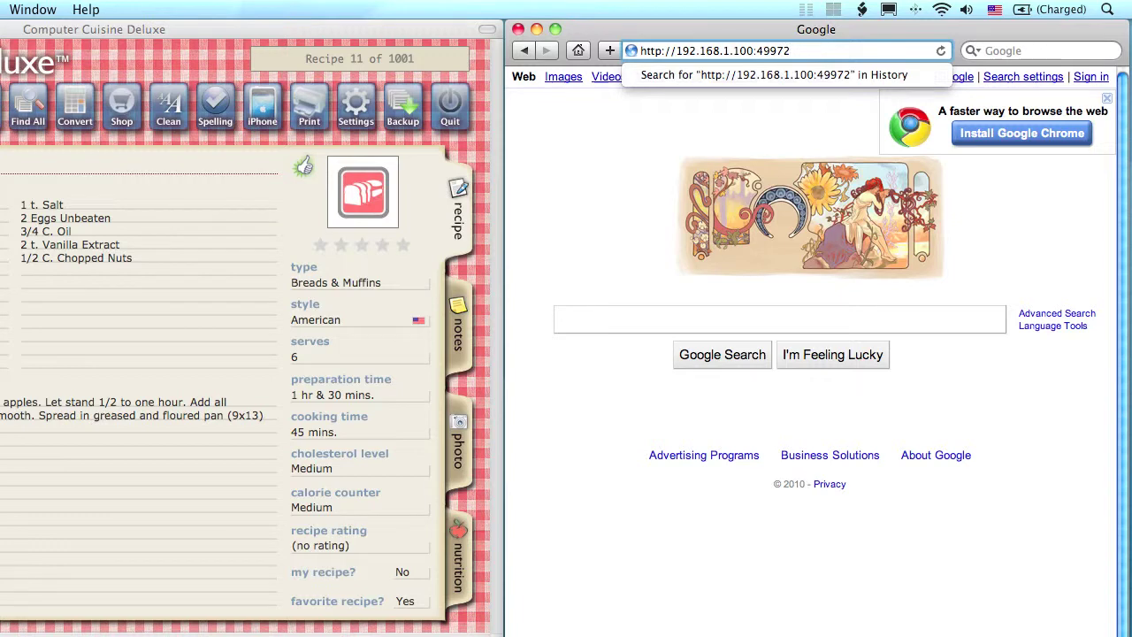
key(Return)
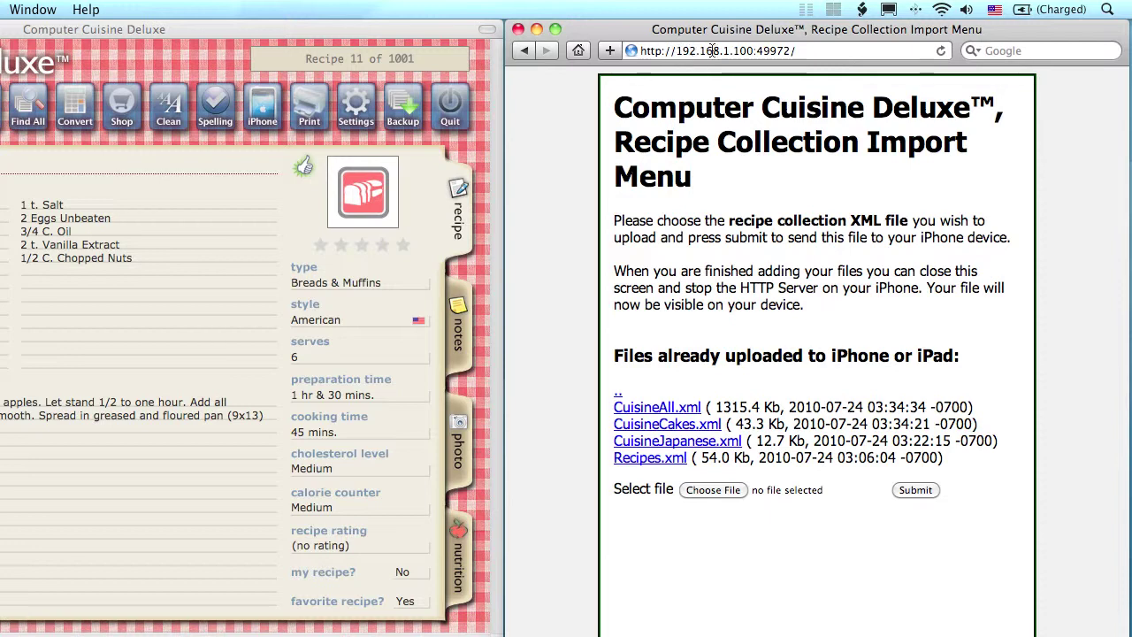
- Select and inspect the import page address and its port number 49972
drag(675, 51, 803, 51)
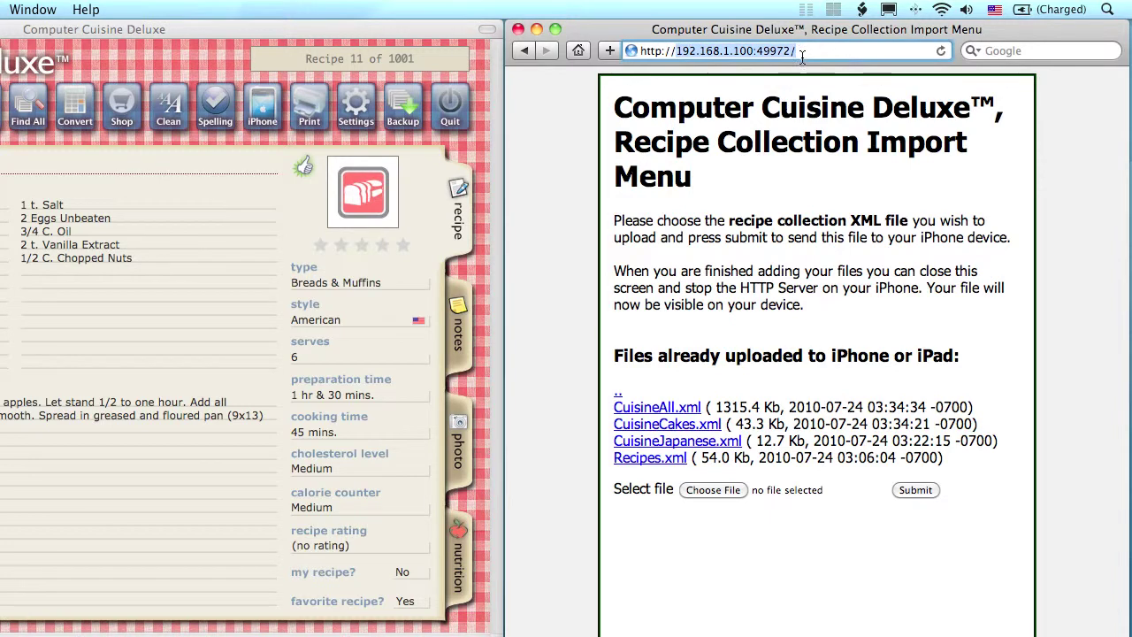
click(803, 51)
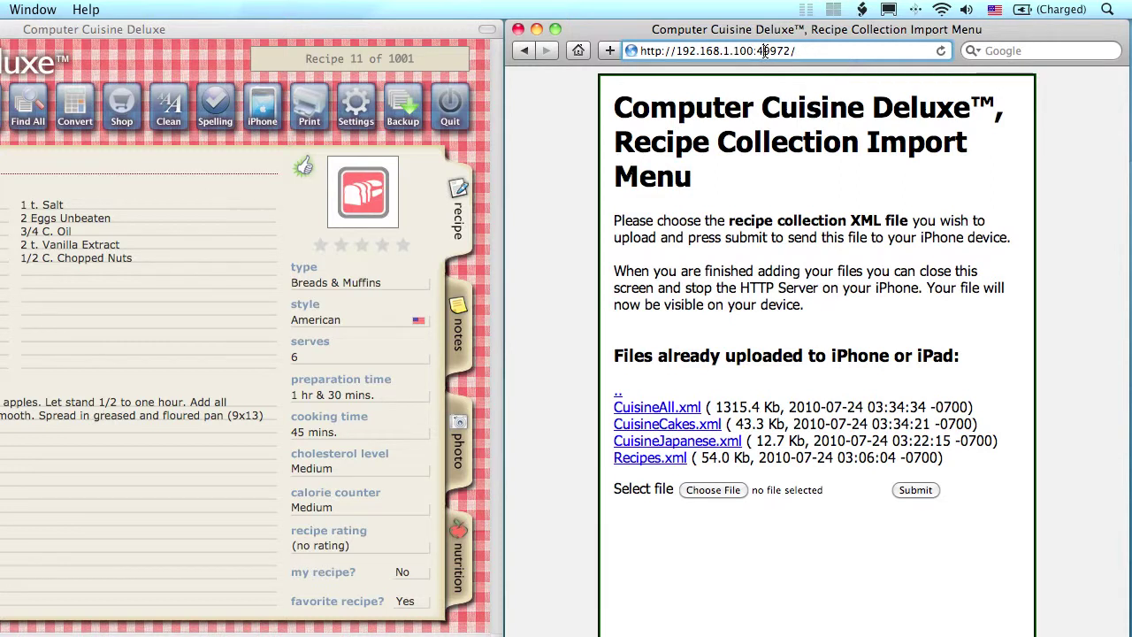
double_click(762, 50)
click(800, 51)
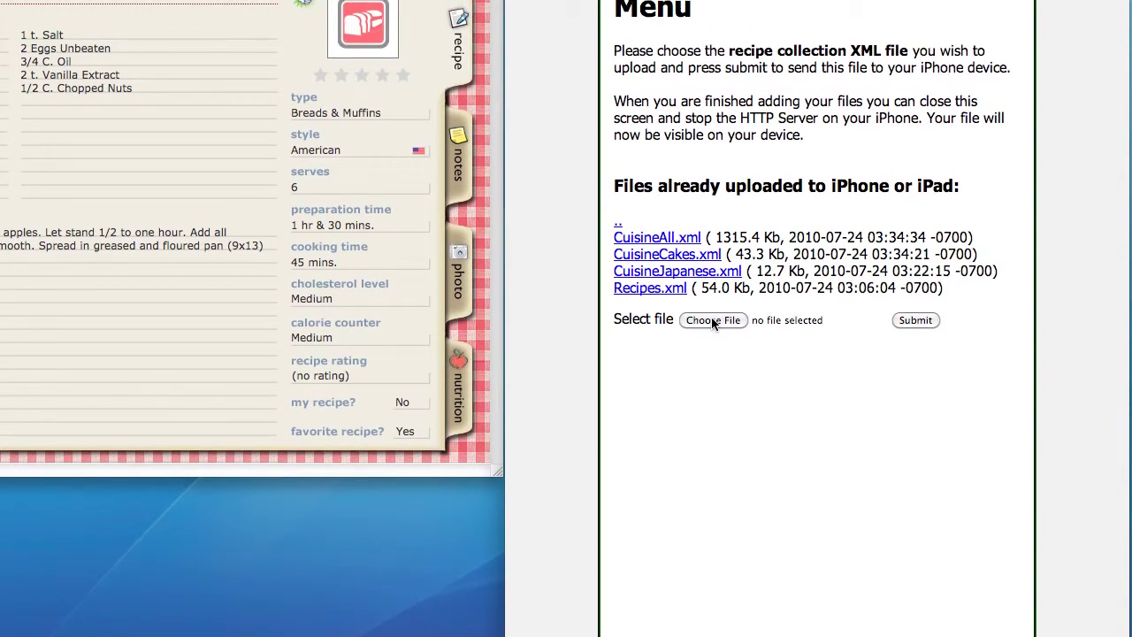
- Choose CuisineChocolate.xml from the desktop and submit it to the iPhone
click(711, 320)
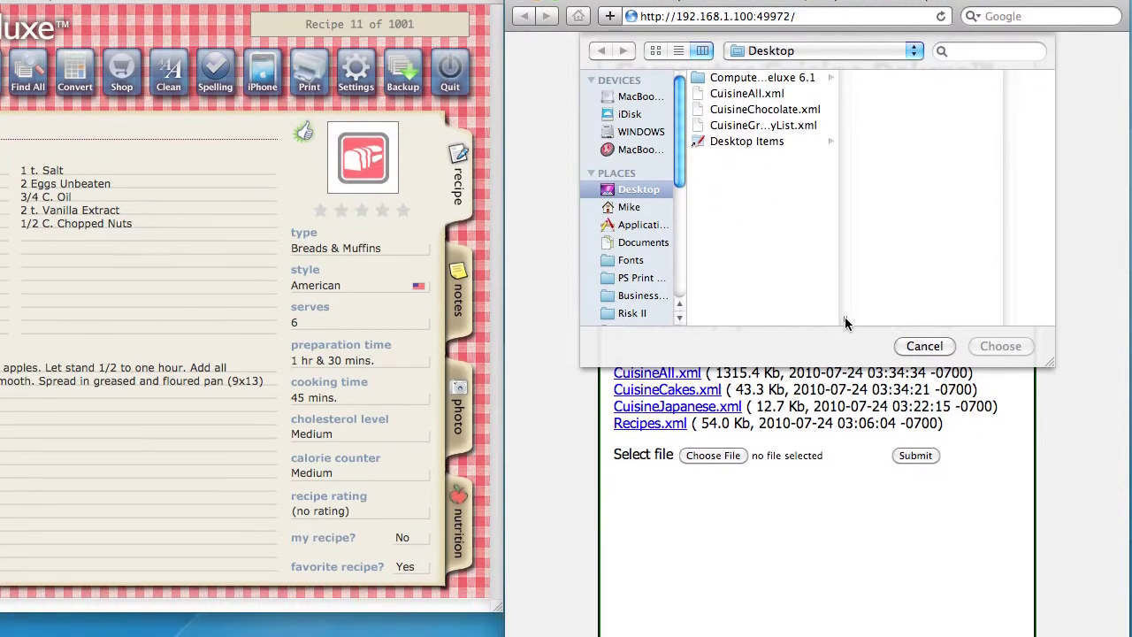
drag(845, 334, 927, 337)
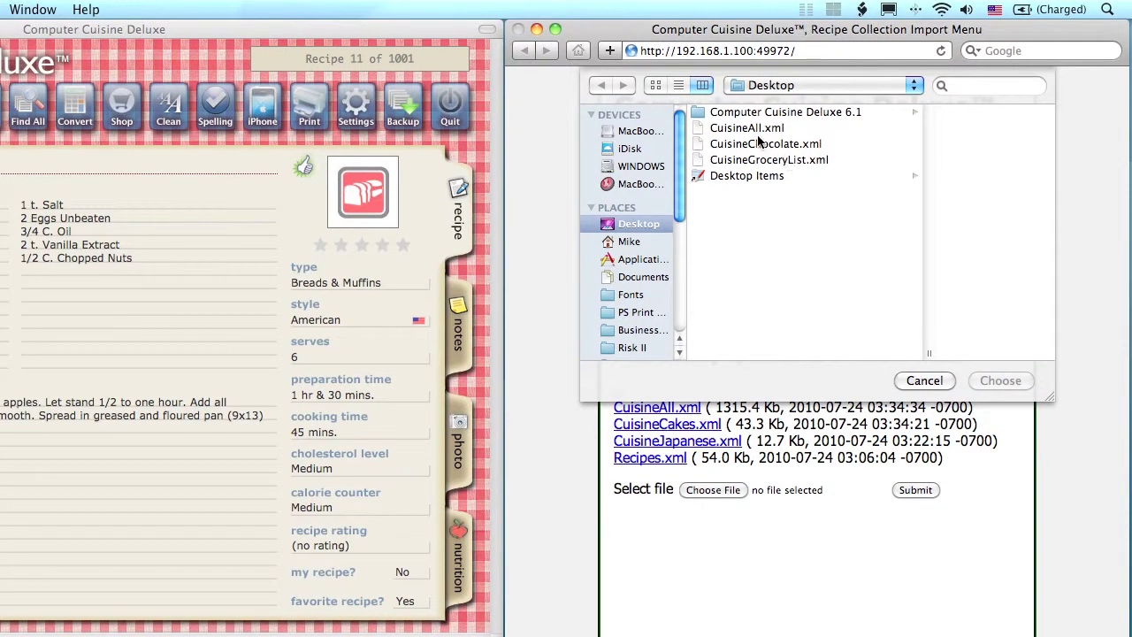
click(742, 145)
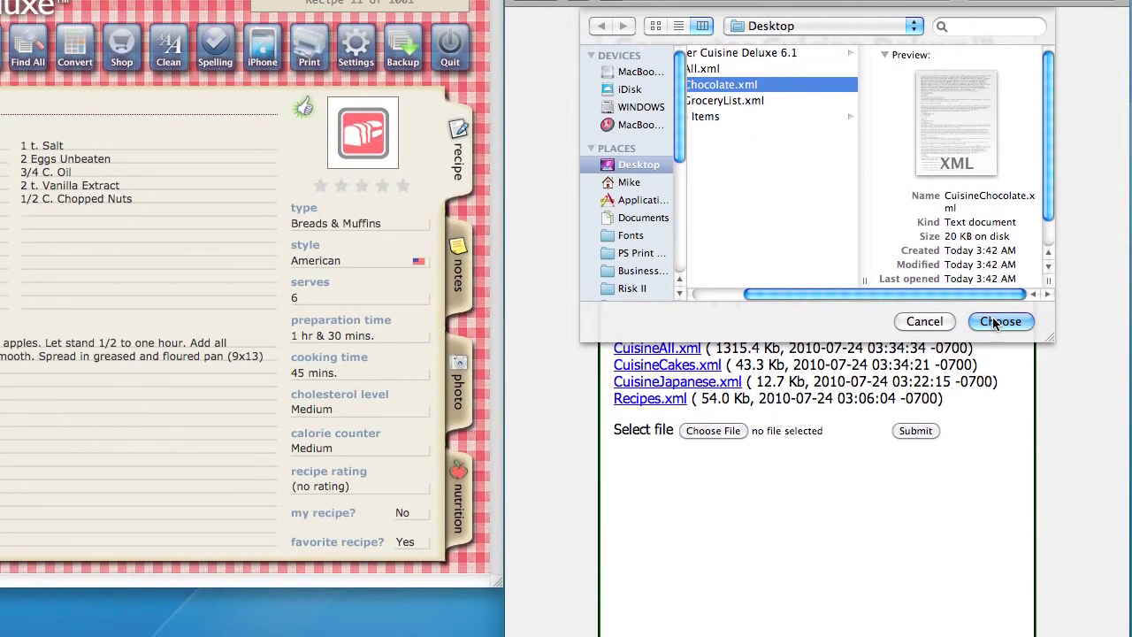
click(999, 321)
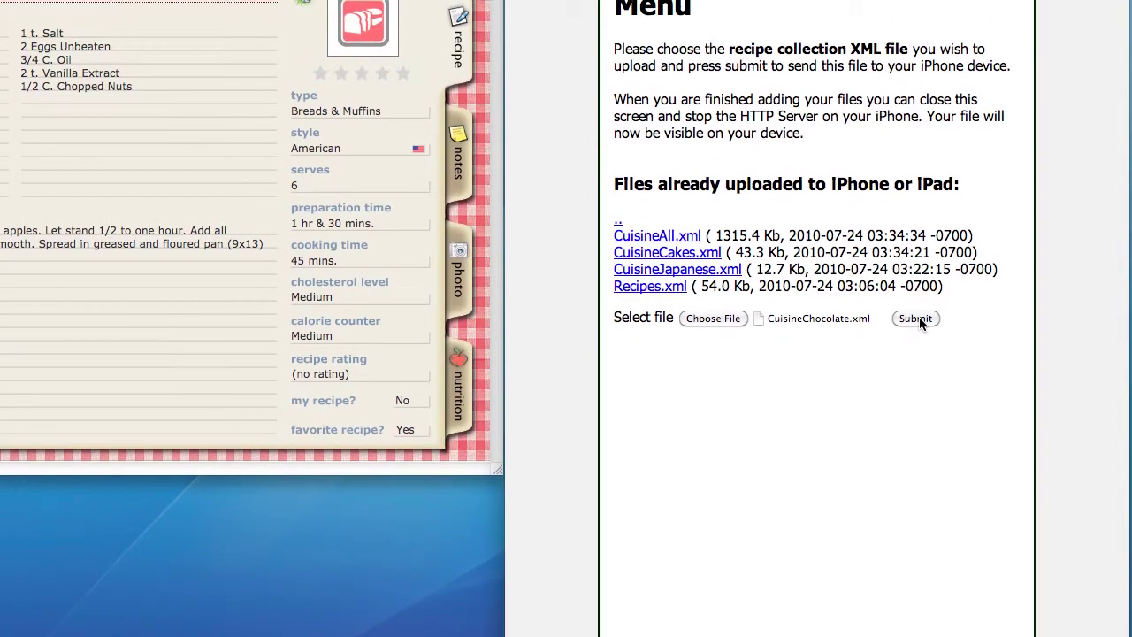
click(920, 324)
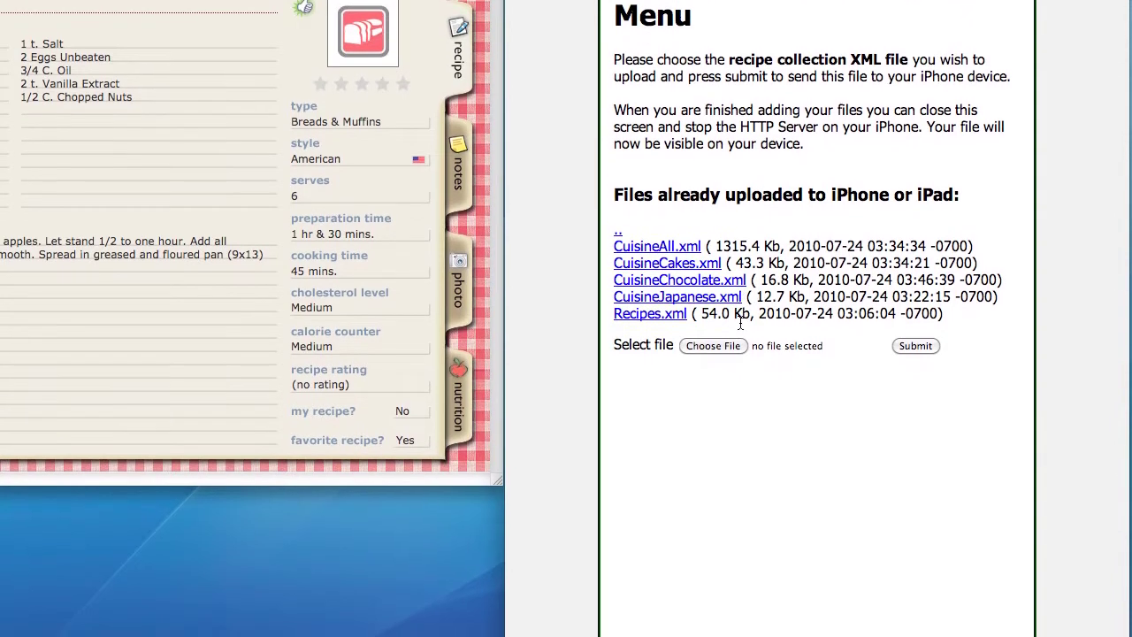
click(735, 371)
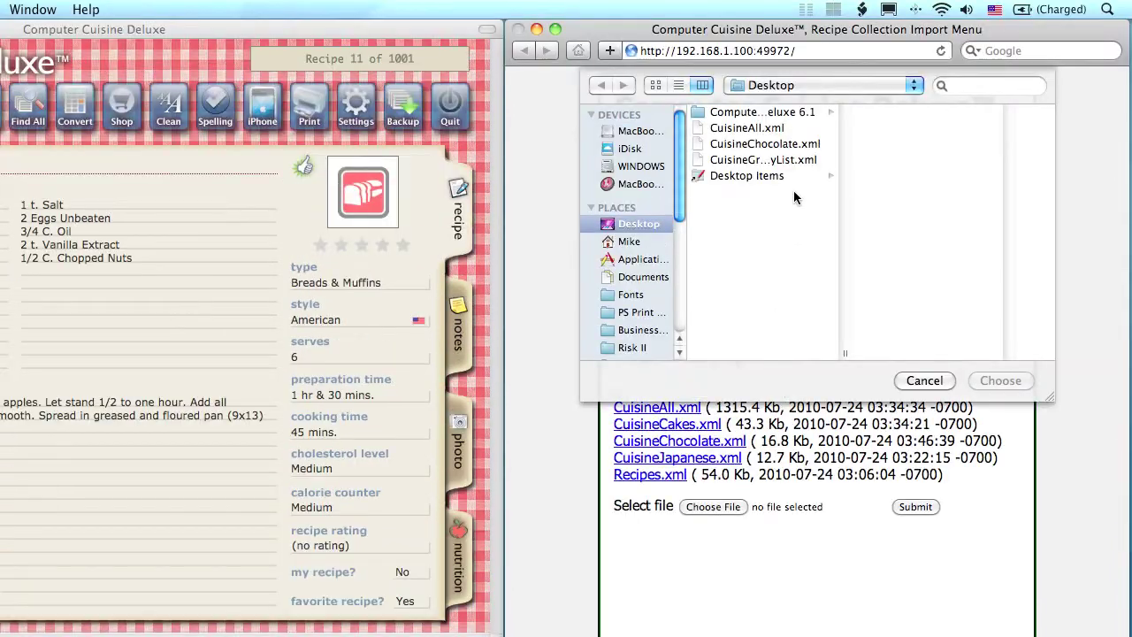
- Choose CuisineAll.xml and submit it again, updating its listed time to 03:46:50
click(759, 131)
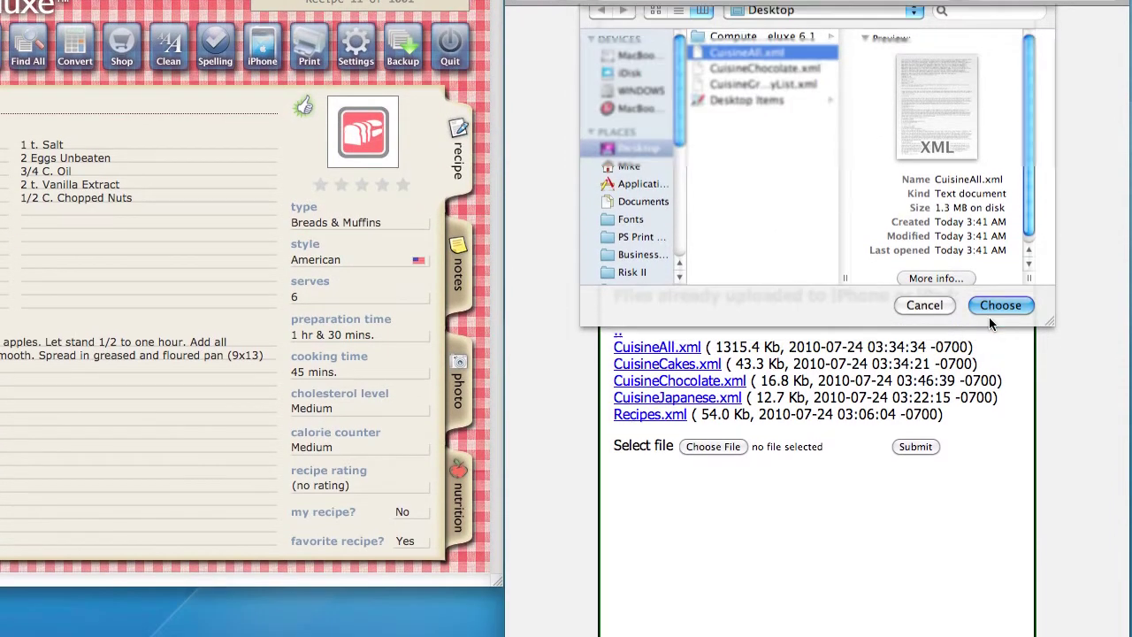
click(1000, 348)
click(926, 320)
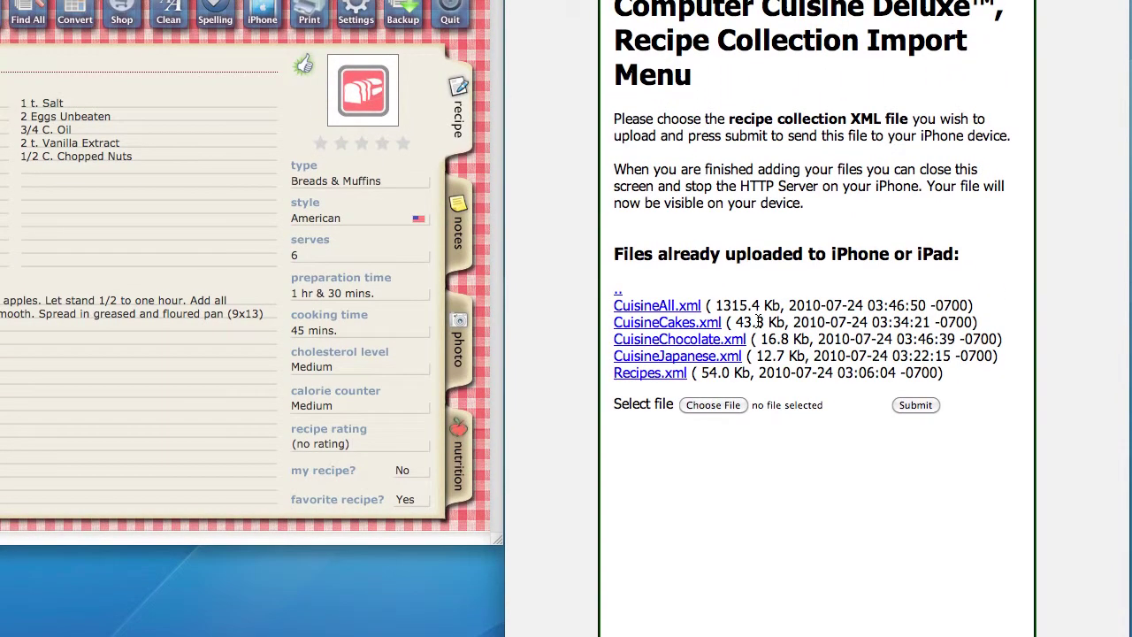
drag(709, 323, 609, 320)
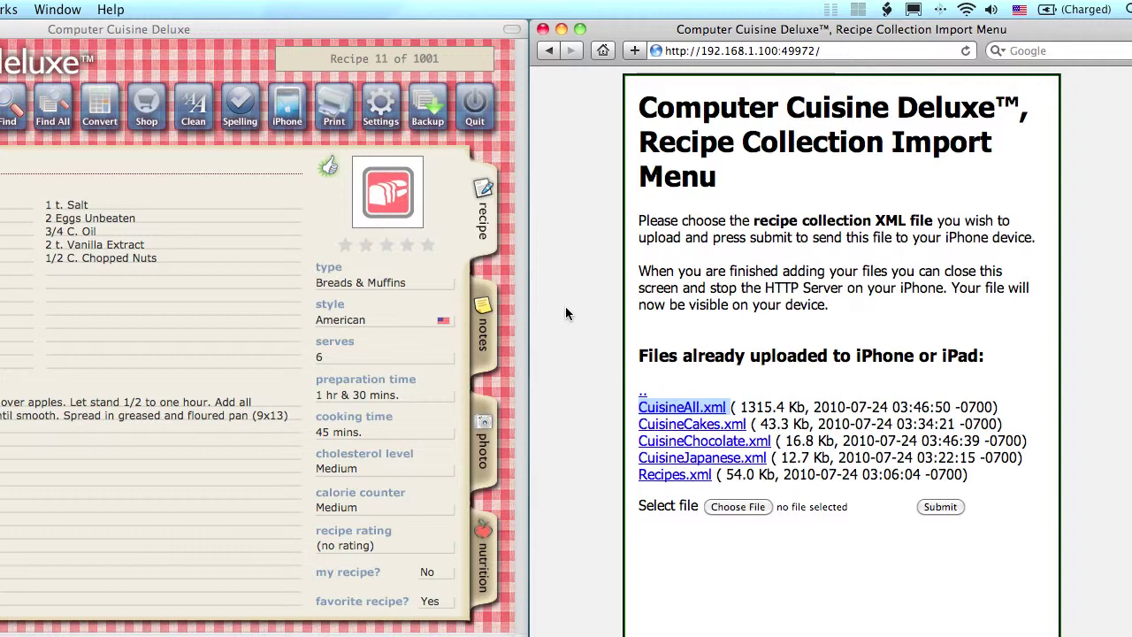
click(785, 51)
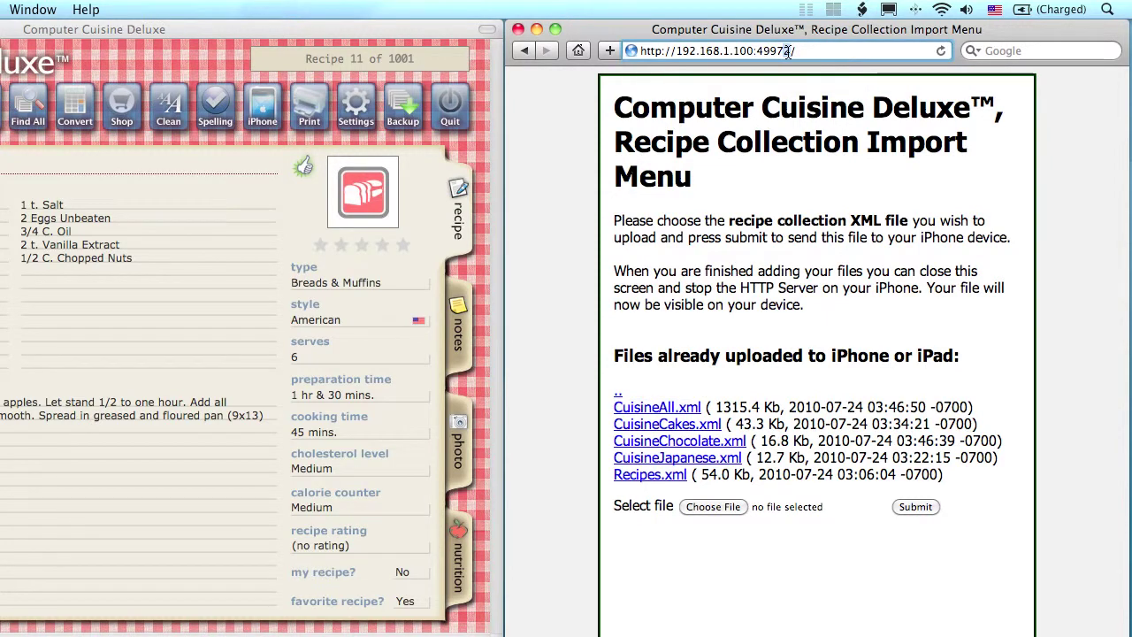
- Change the URL port to 49973 to load the Grocery List Import Menu
key(BackSpace)
text(3)
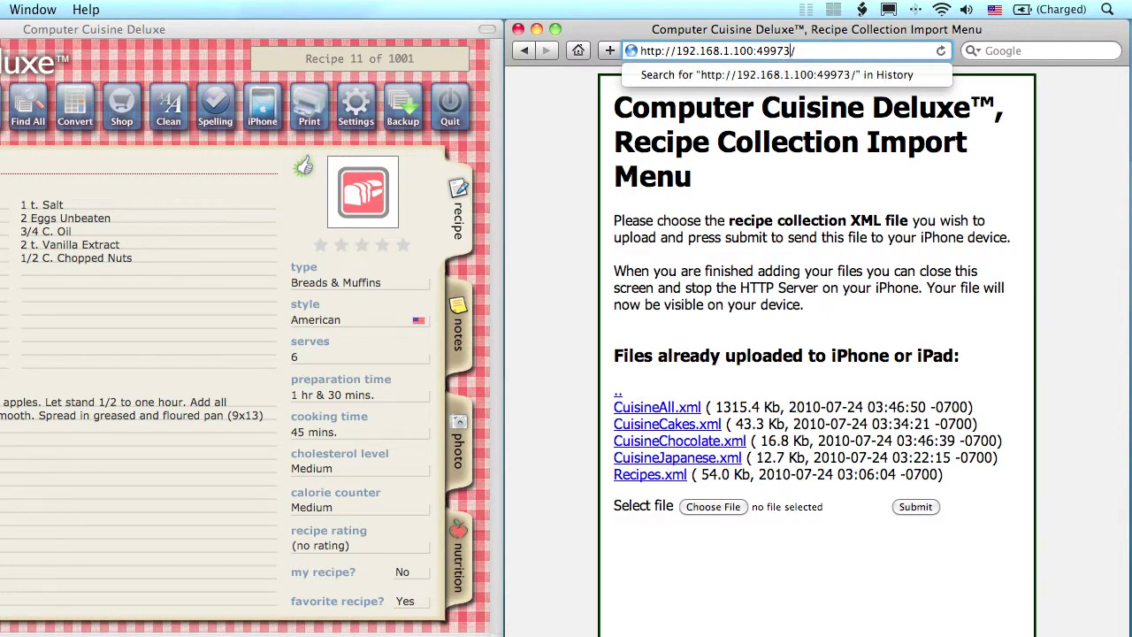
key(Return)
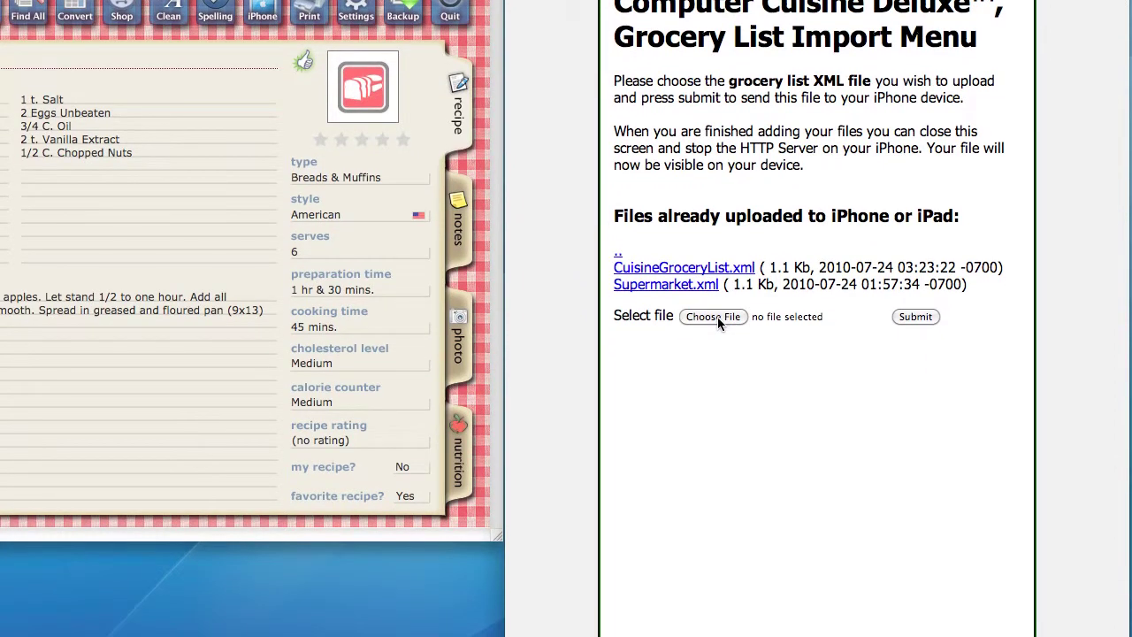
- Upload CuisineGroceryList.xml from the desktop to the iPhone
click(717, 317)
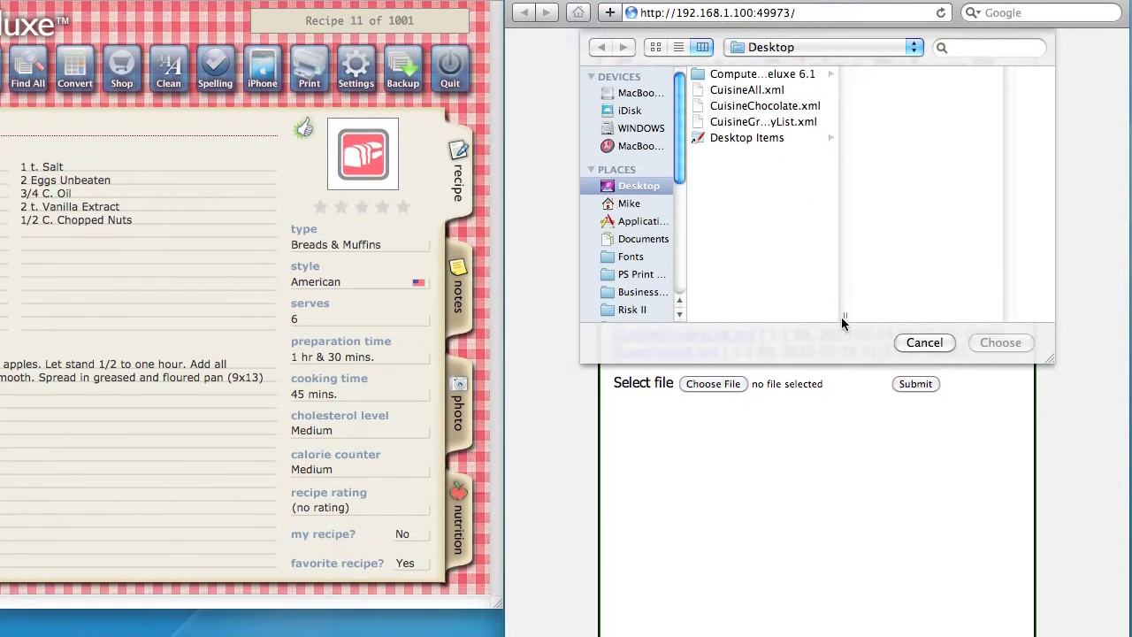
drag(842, 323, 884, 320)
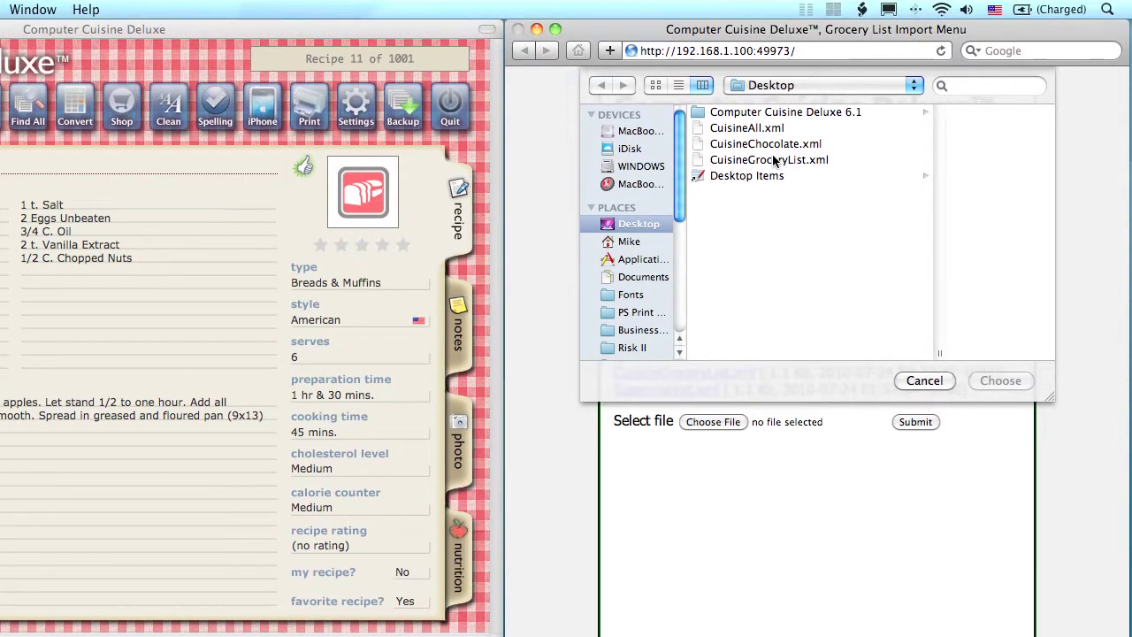
click(769, 122)
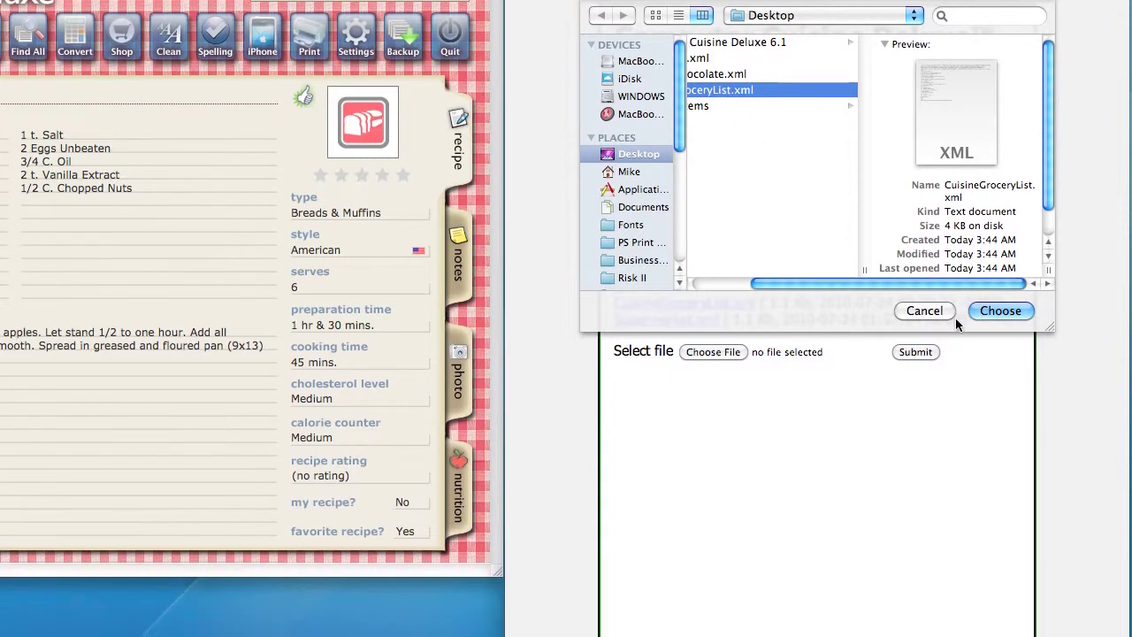
click(980, 311)
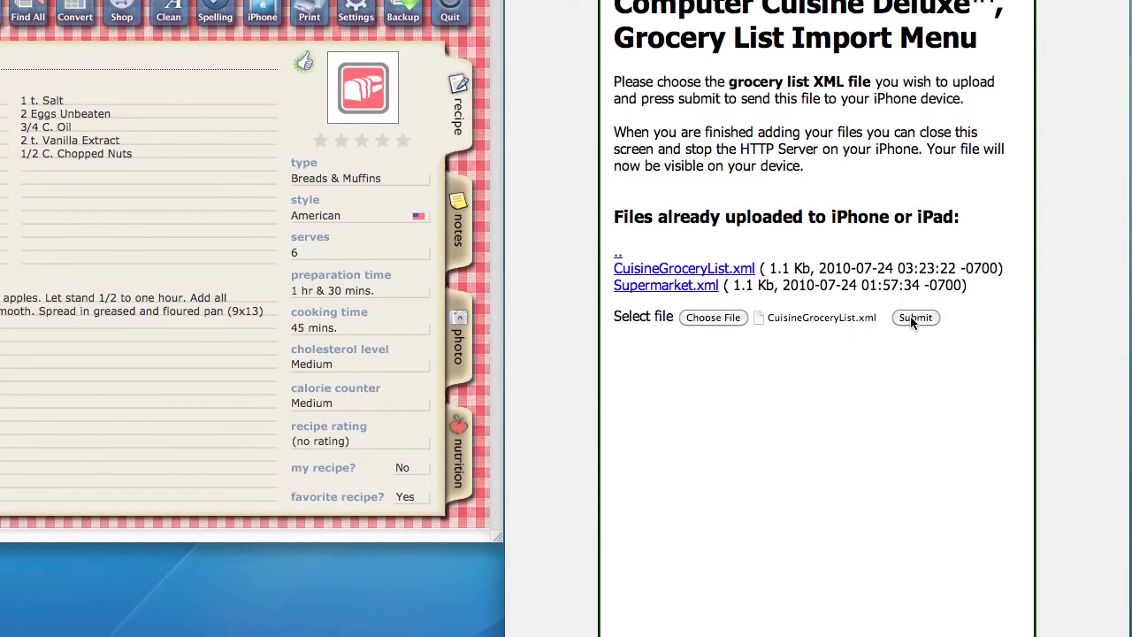
click(913, 320)
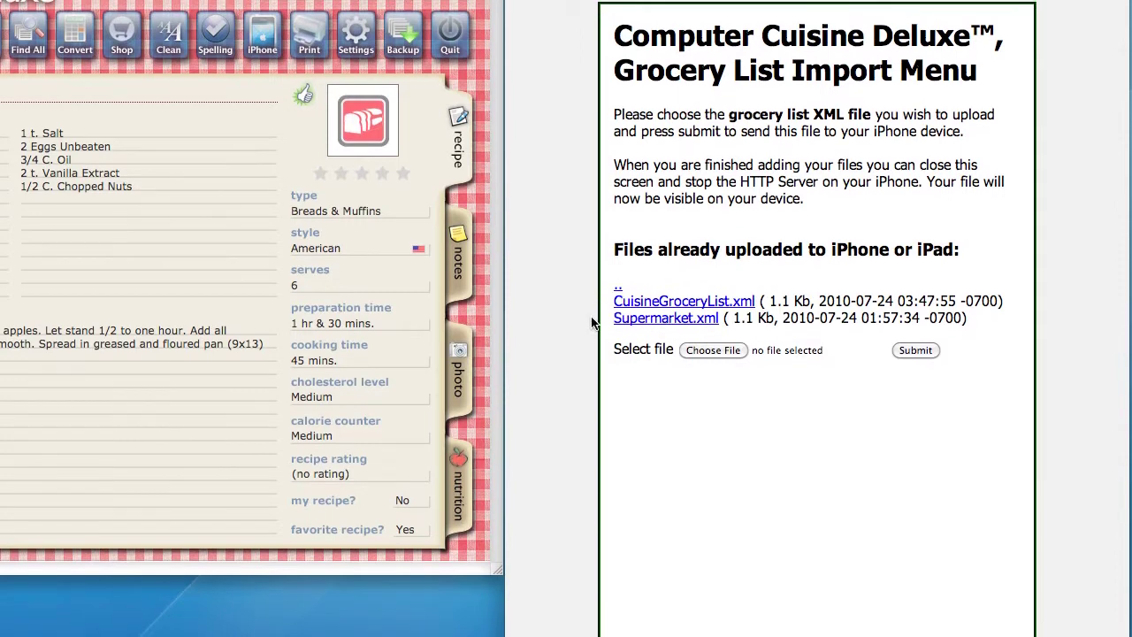